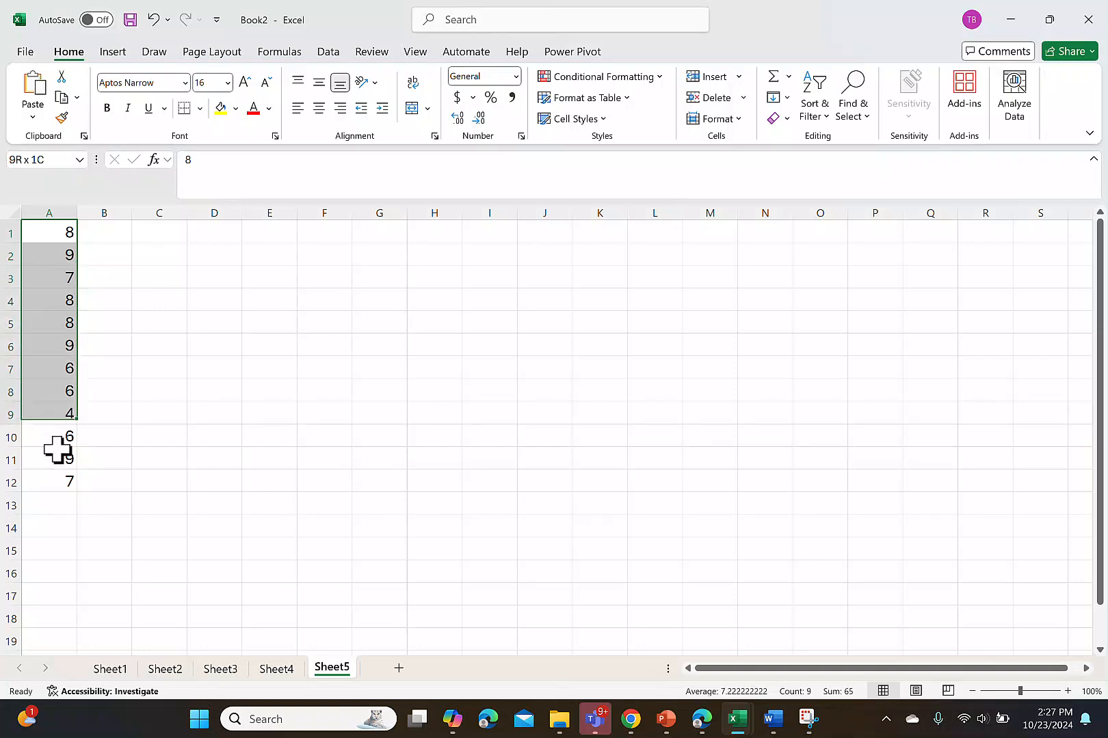
- Copy the values in cells A1 to A12 and switch to the Desmos graphing calculator
right_click(61, 479)
click(109, 220)
key(alt+Tab)
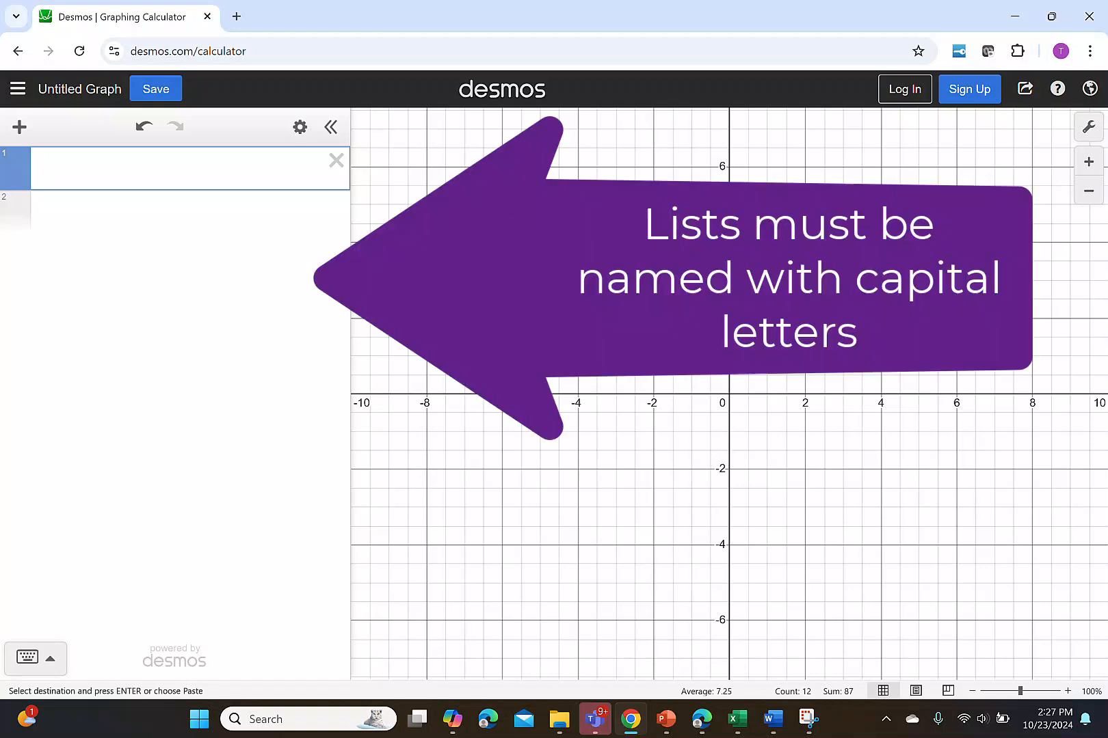
- Define list A on the first expression line with the copied values 8,9,7,8,8,9,6,6,4,6,9,7
text(A =)
text([8,9,7,8,8,9,6,6,4,6,9,7])
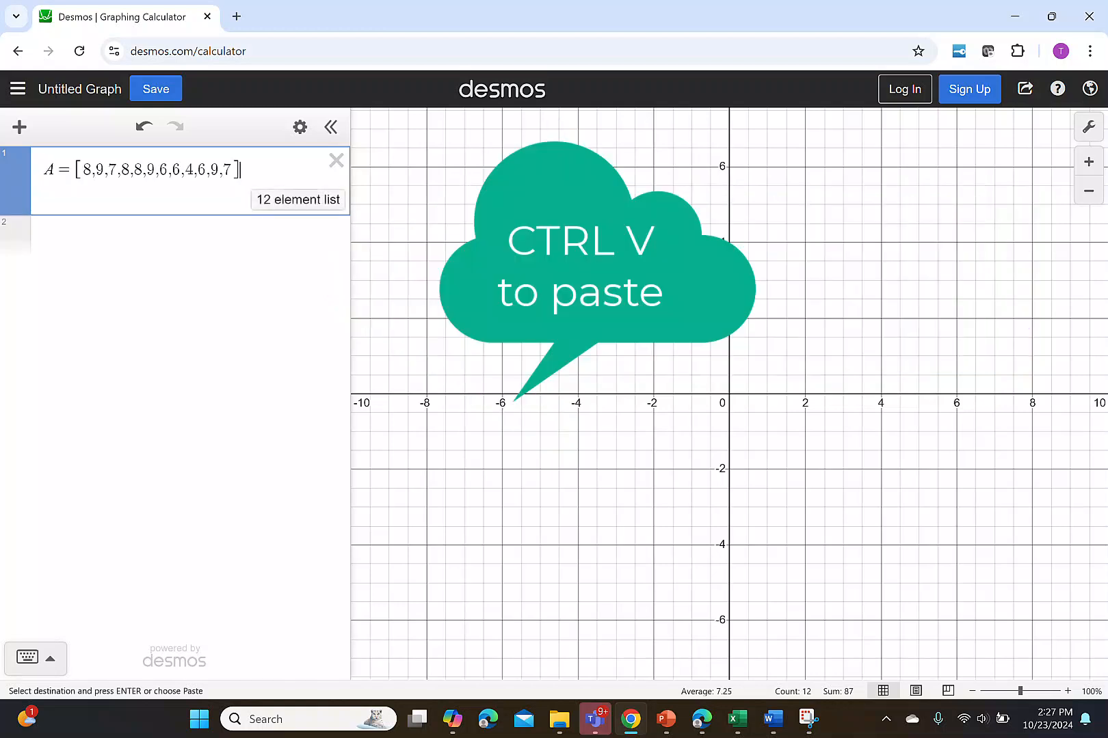
key(Return)
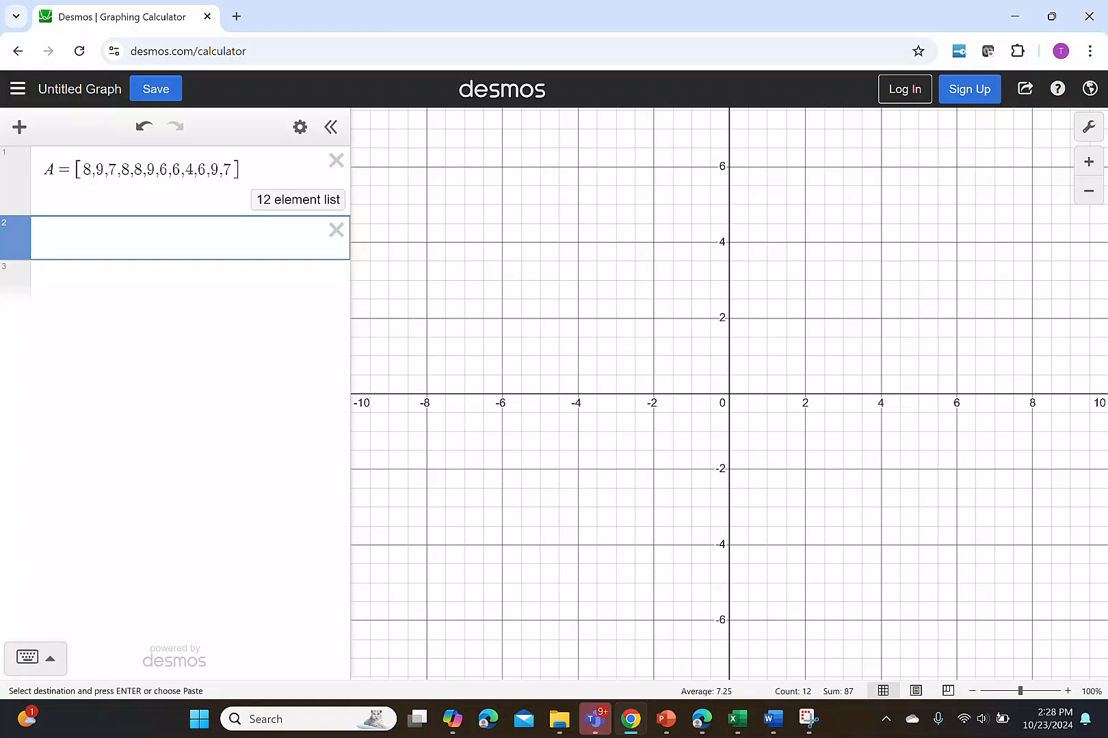
- Create a zoom-fitted dot plot of list A and look up the dotplot function among the visualization functions
text(dotplot(A)
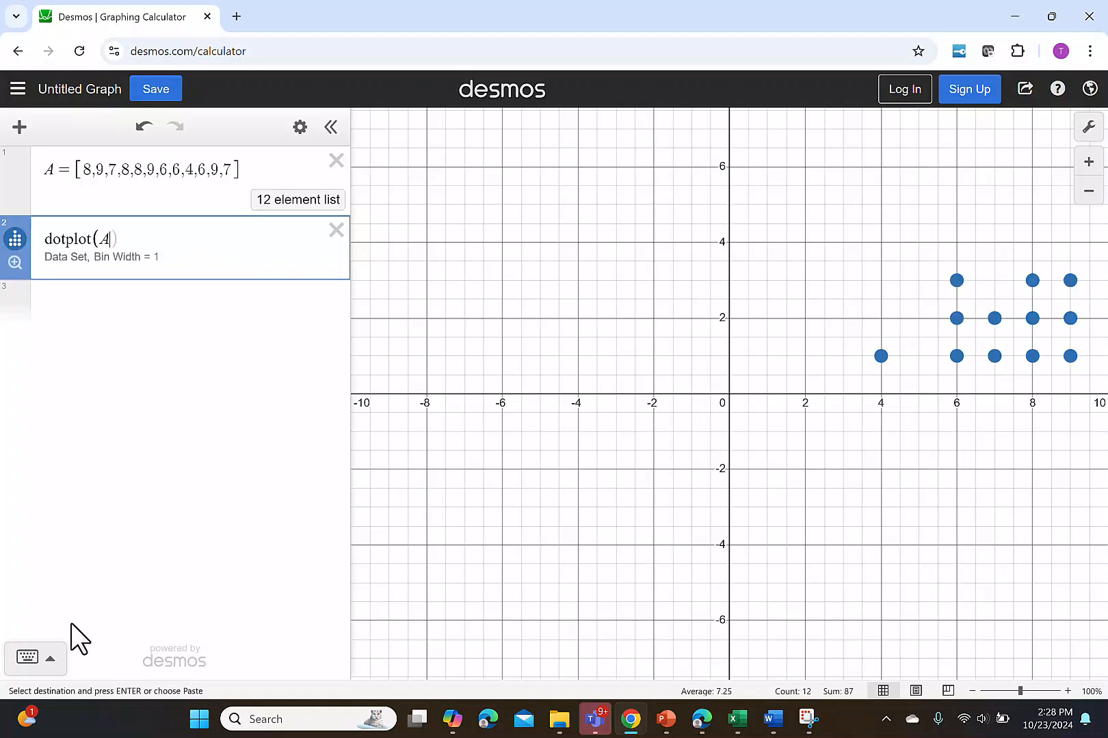
click(47, 659)
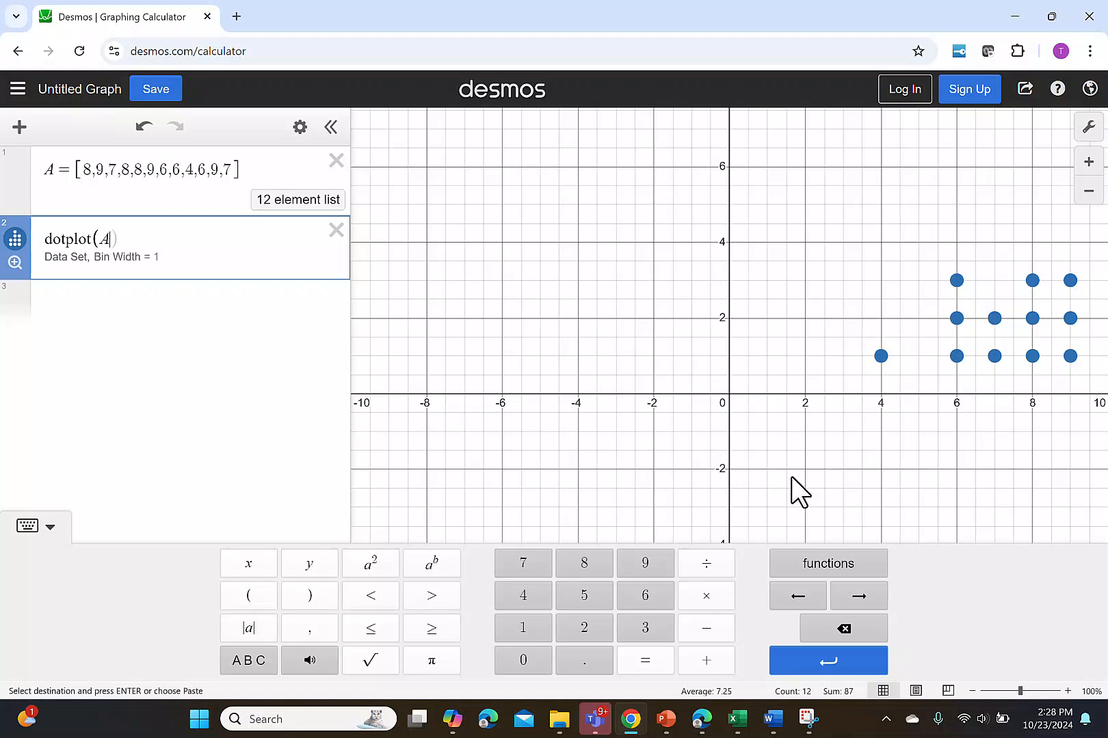
click(841, 572)
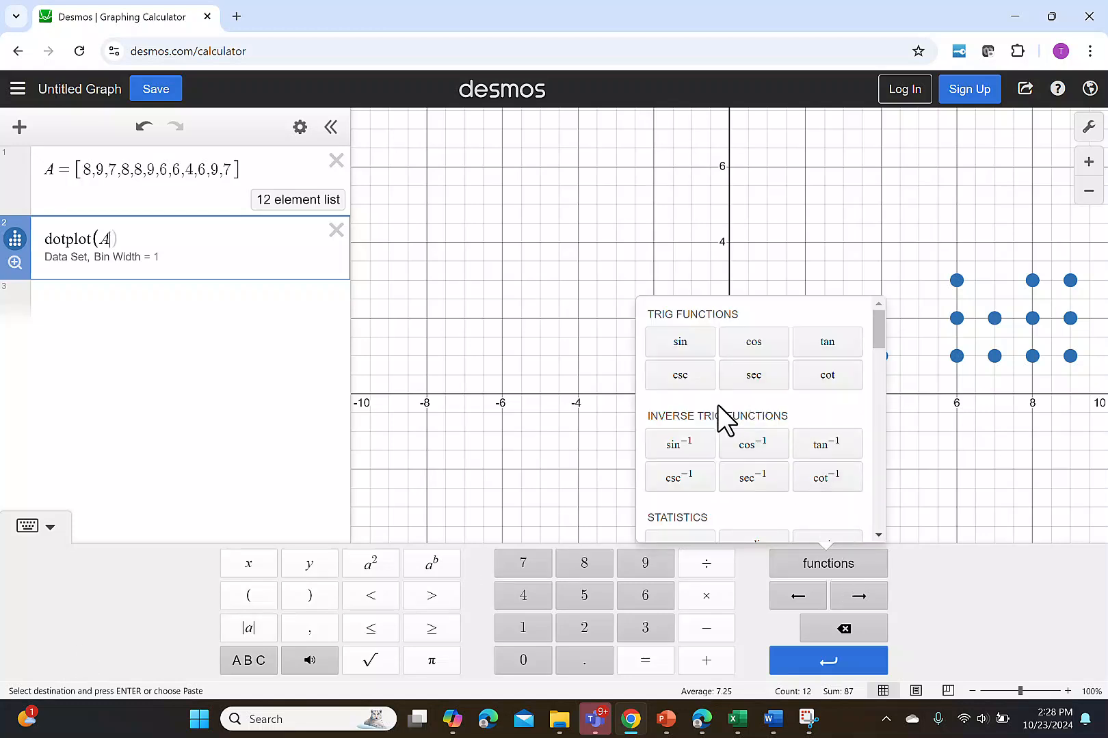
scroll(705, 444, down, 5)
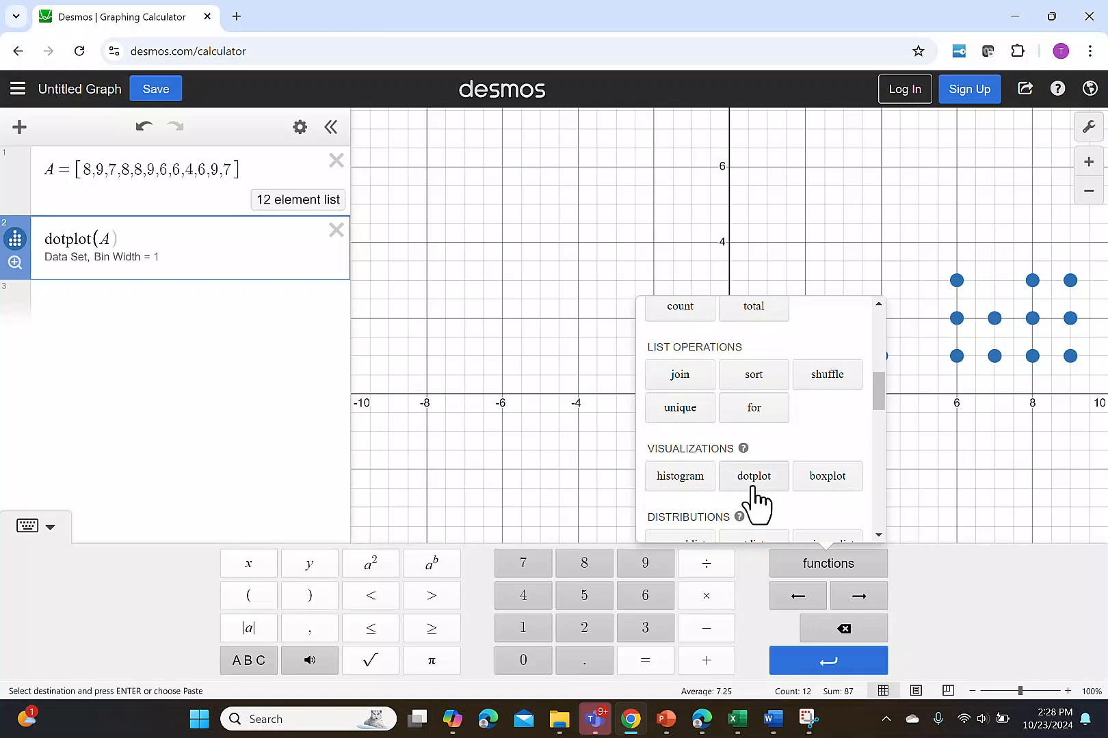
click(237, 321)
click(364, 359)
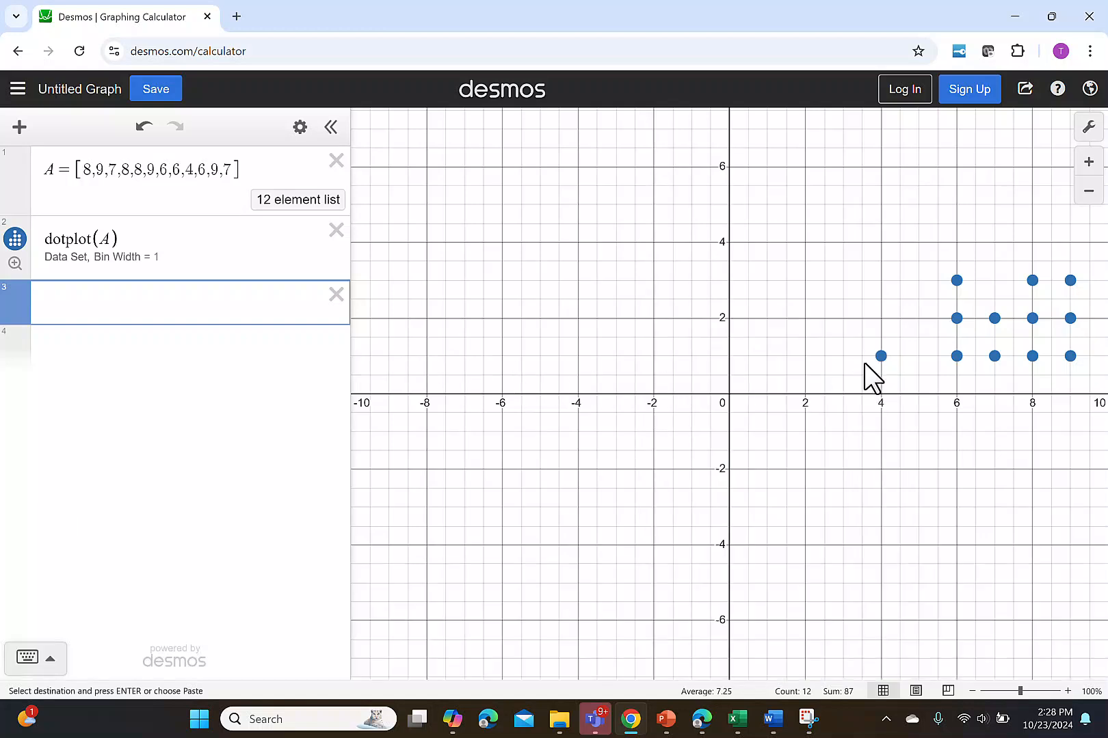
click(13, 273)
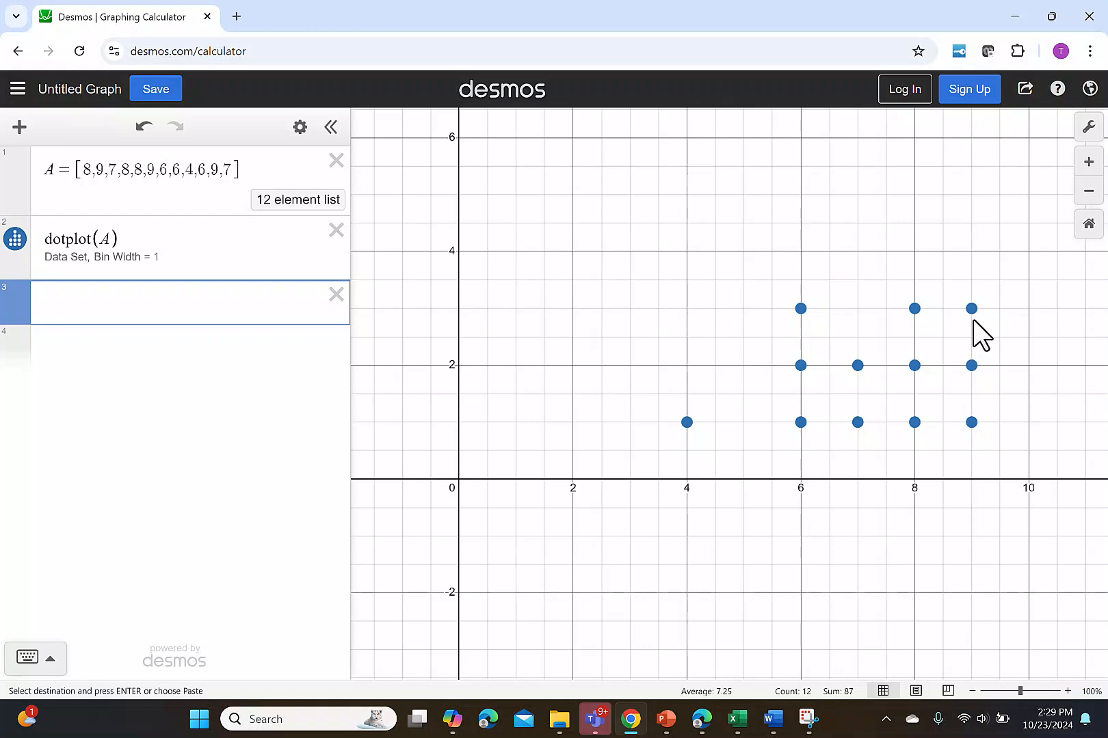
- Add a histogram of list A on the third expression line and hide the dot plot
click(184, 500)
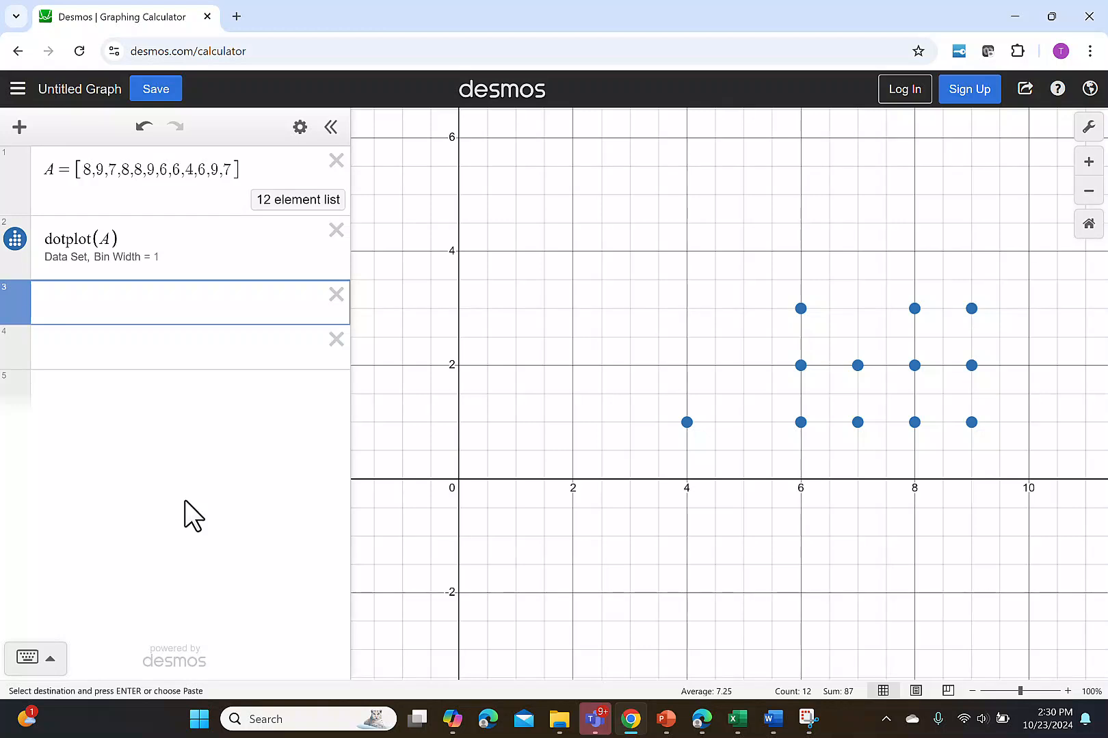
click(88, 295)
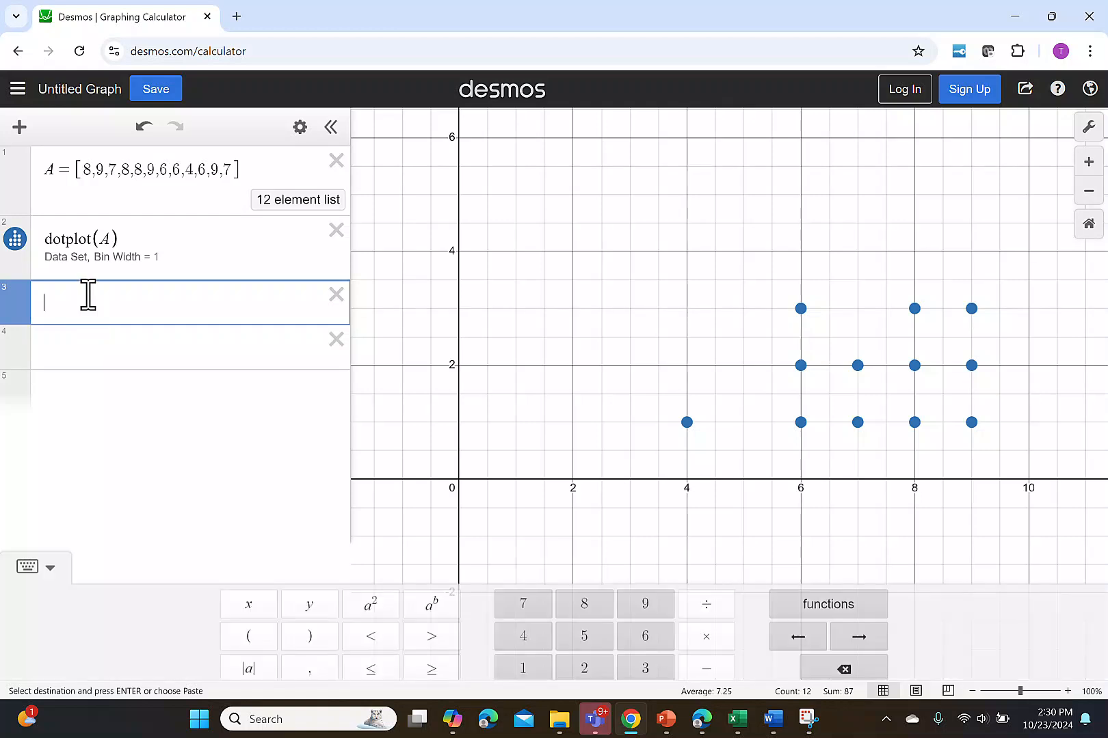
click(855, 564)
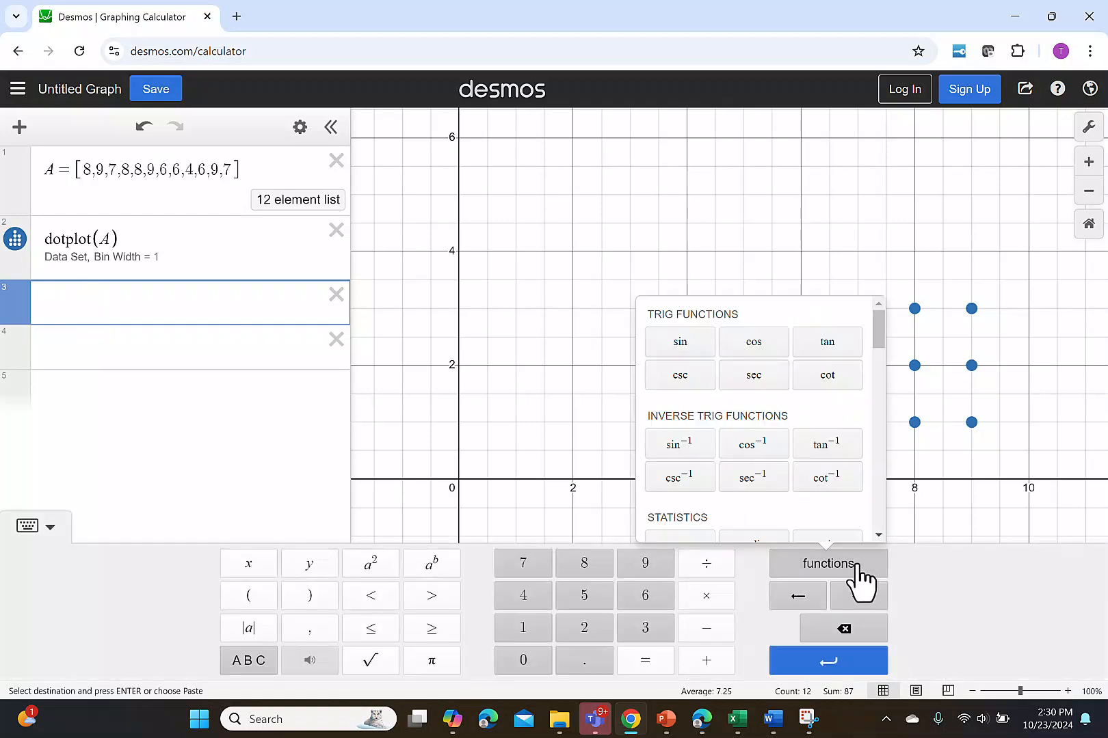
scroll(821, 458, down, 5)
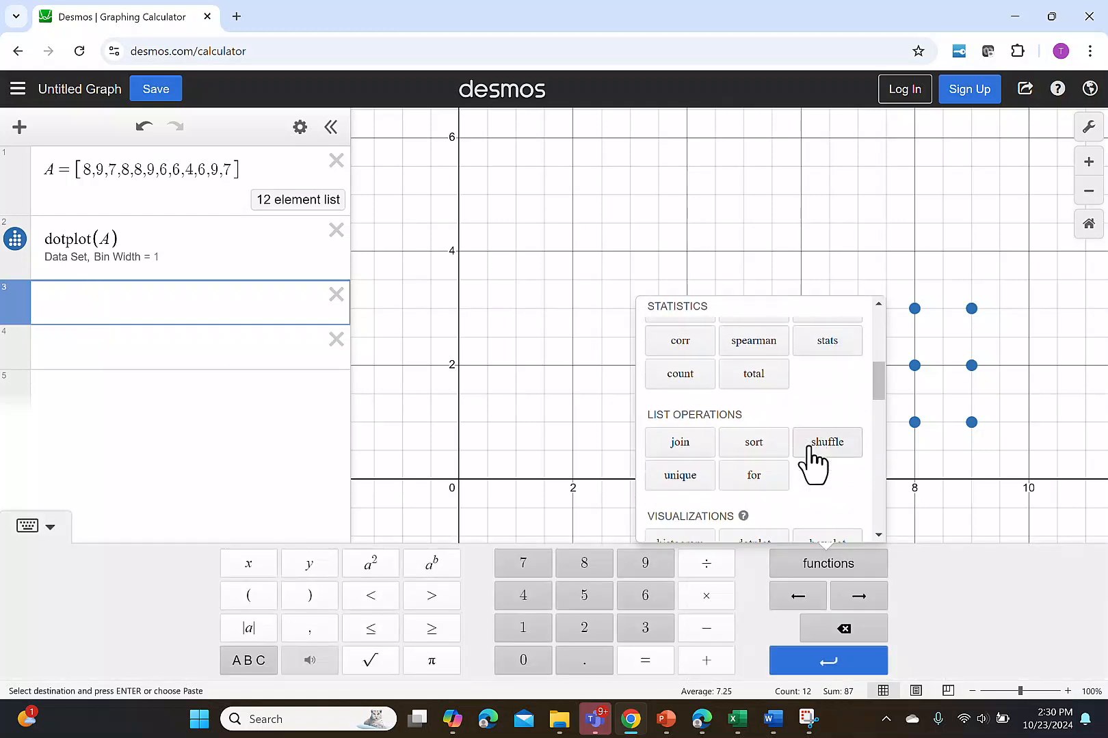
scroll(811, 448, down, 1)
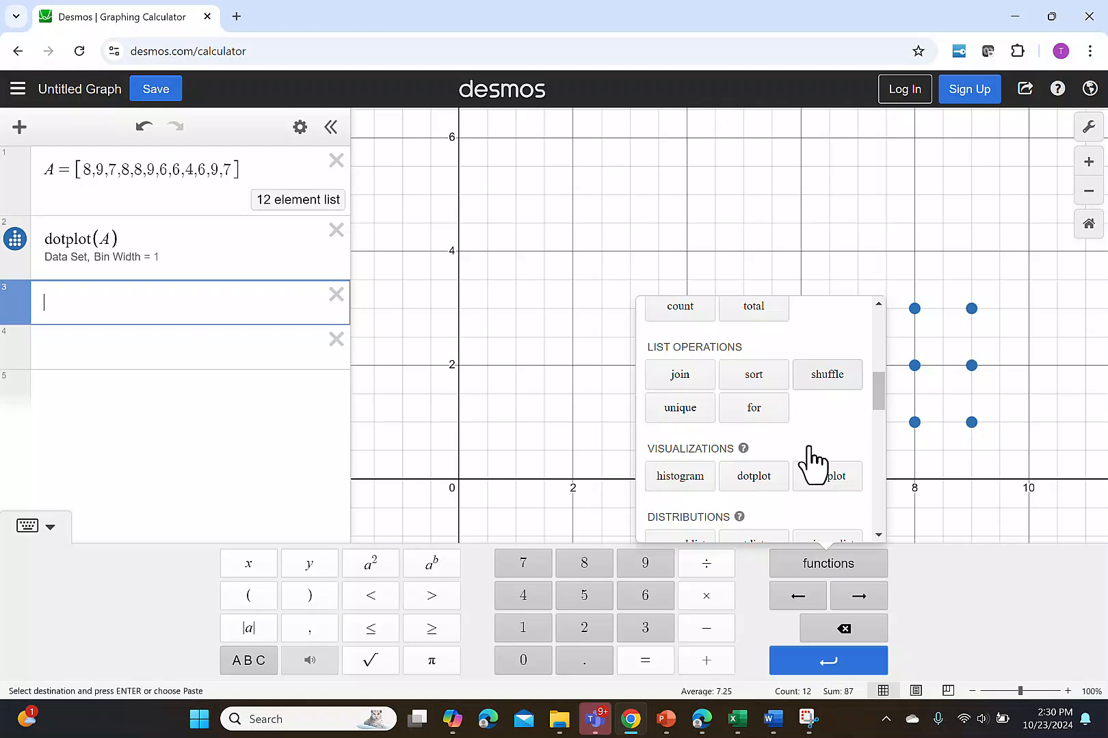
click(672, 491)
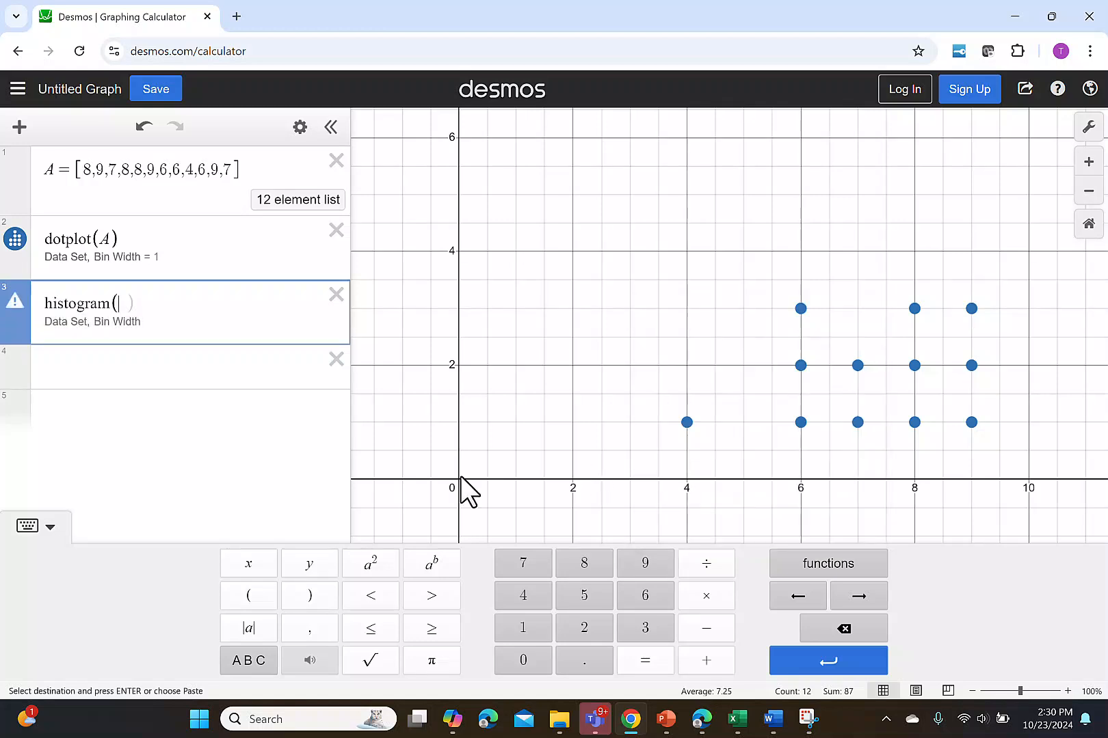
text(A)
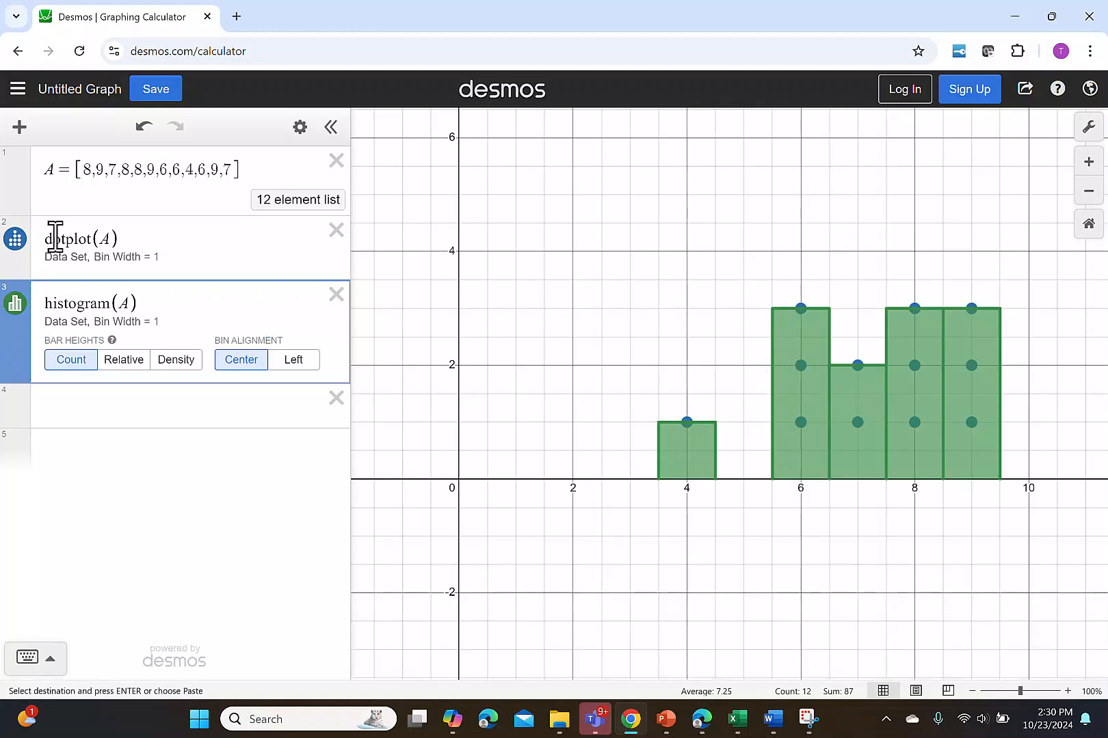
click(15, 239)
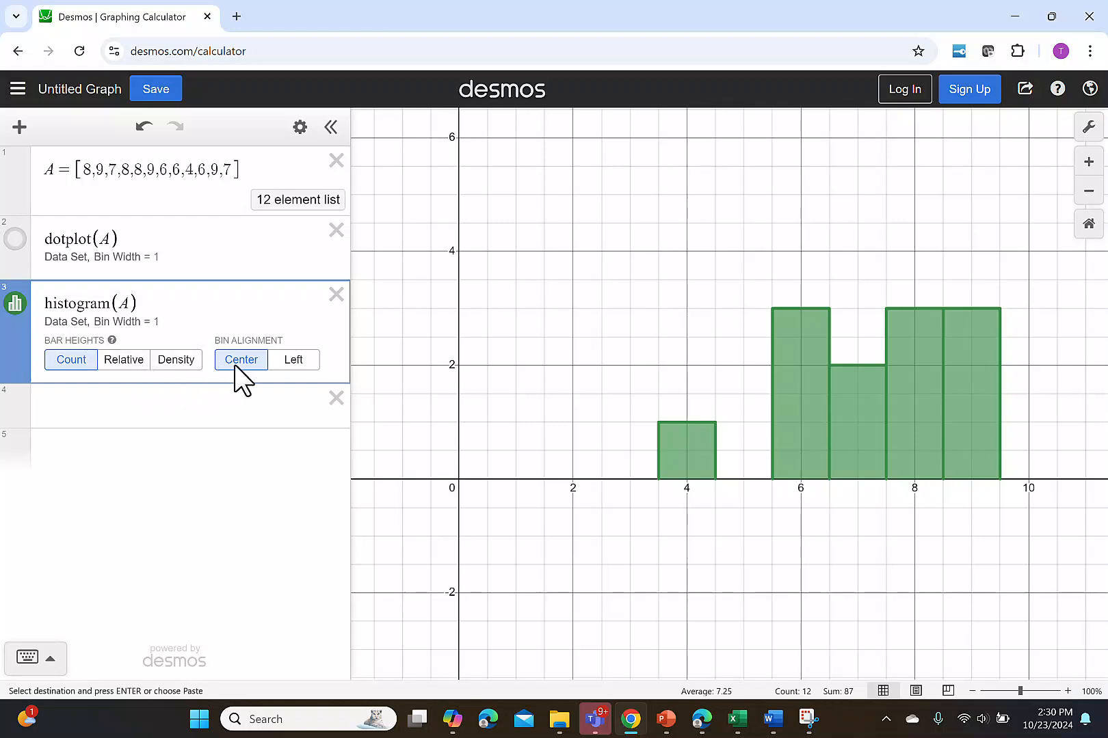
- Set the histogram's bin alignment to Left and its bar heights to Relative, with the graph zoomed to fit
click(294, 360)
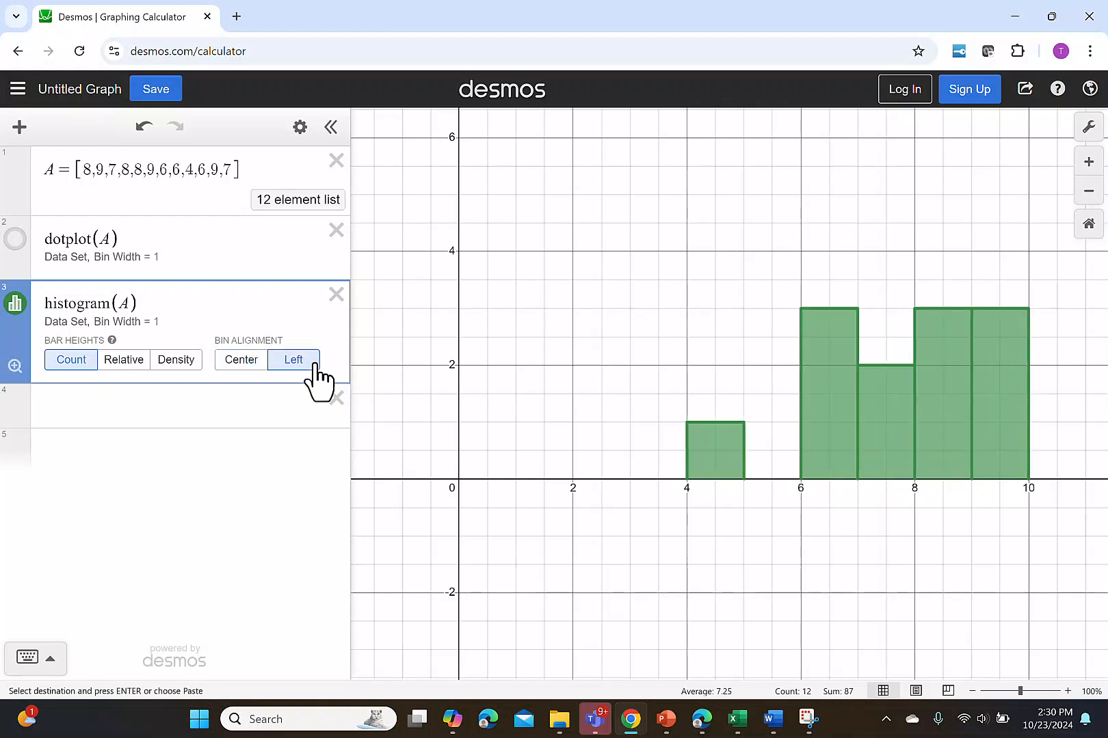
click(124, 360)
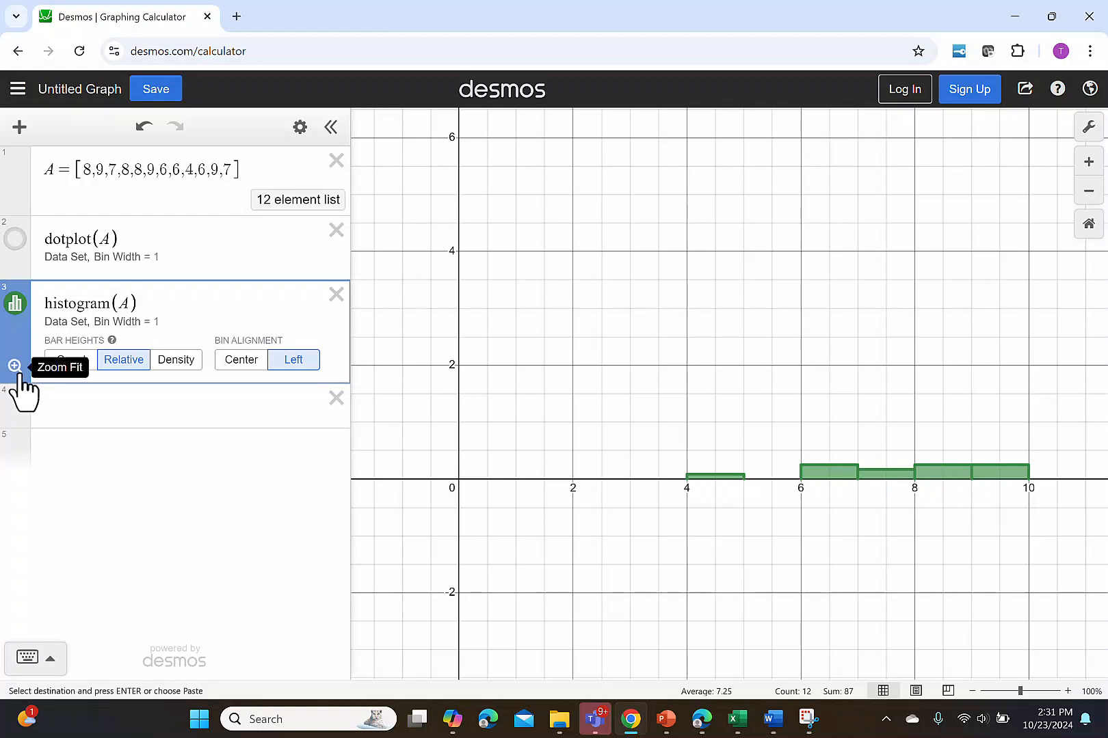
click(15, 367)
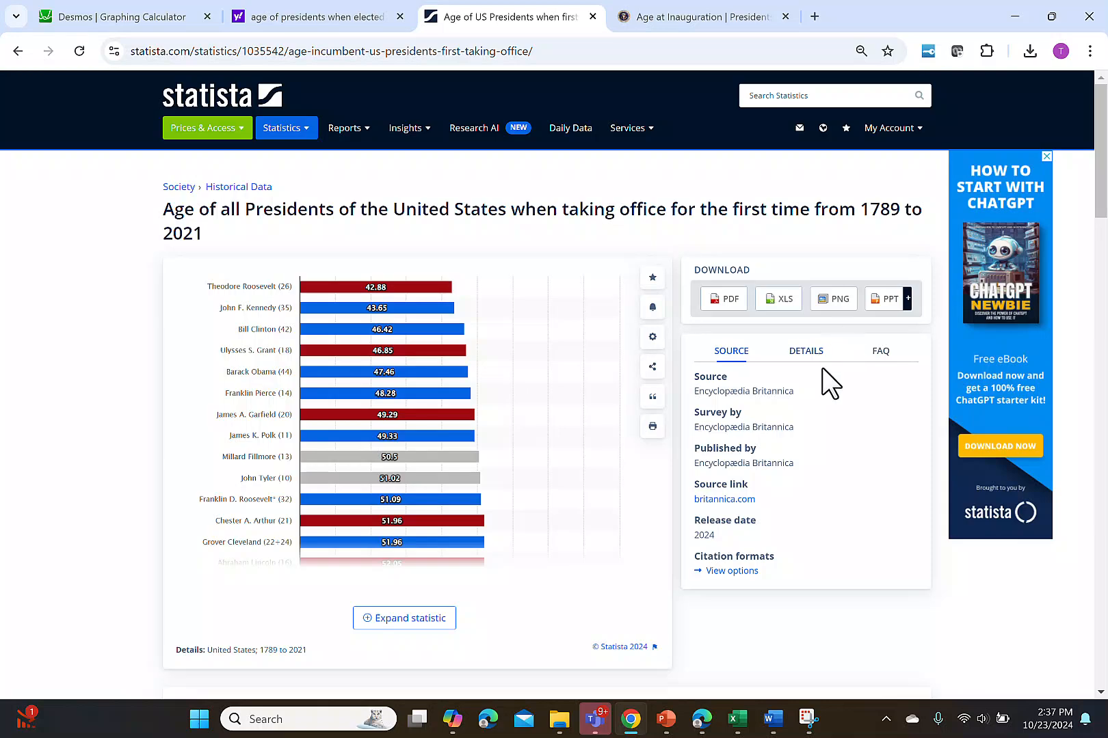
- Switch to the Excel workbook of US presidents and copy the age values in column G from G6 down
click(737, 719)
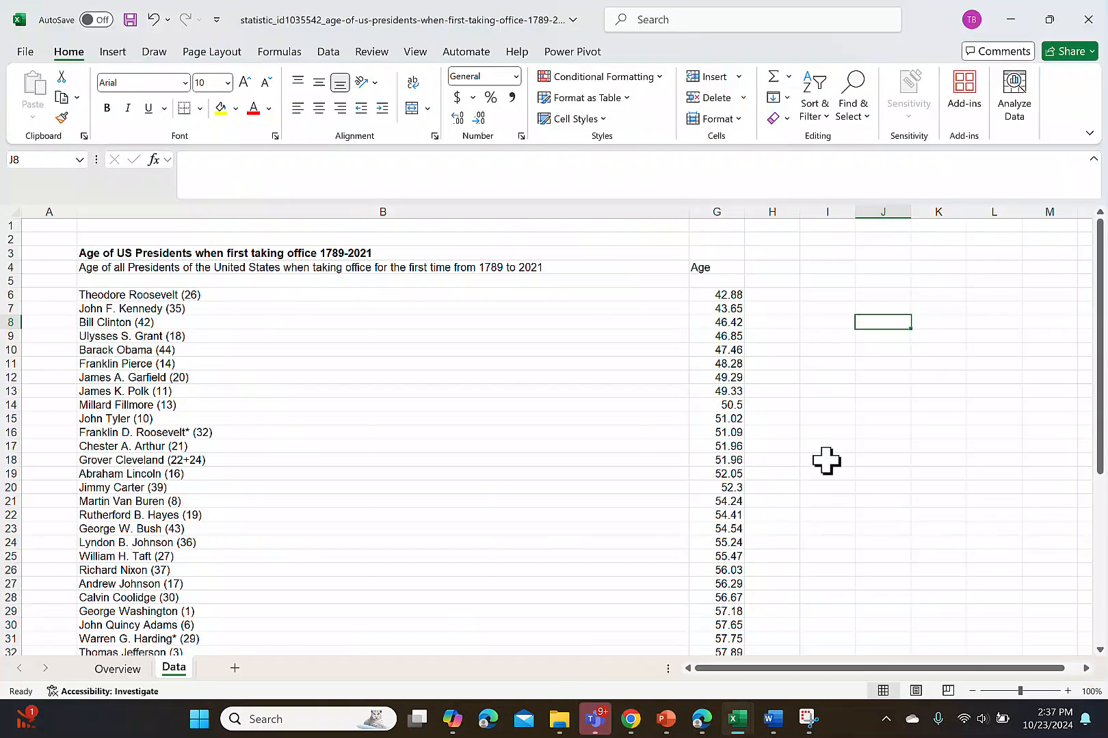
click(733, 301)
drag(732, 301, 722, 660)
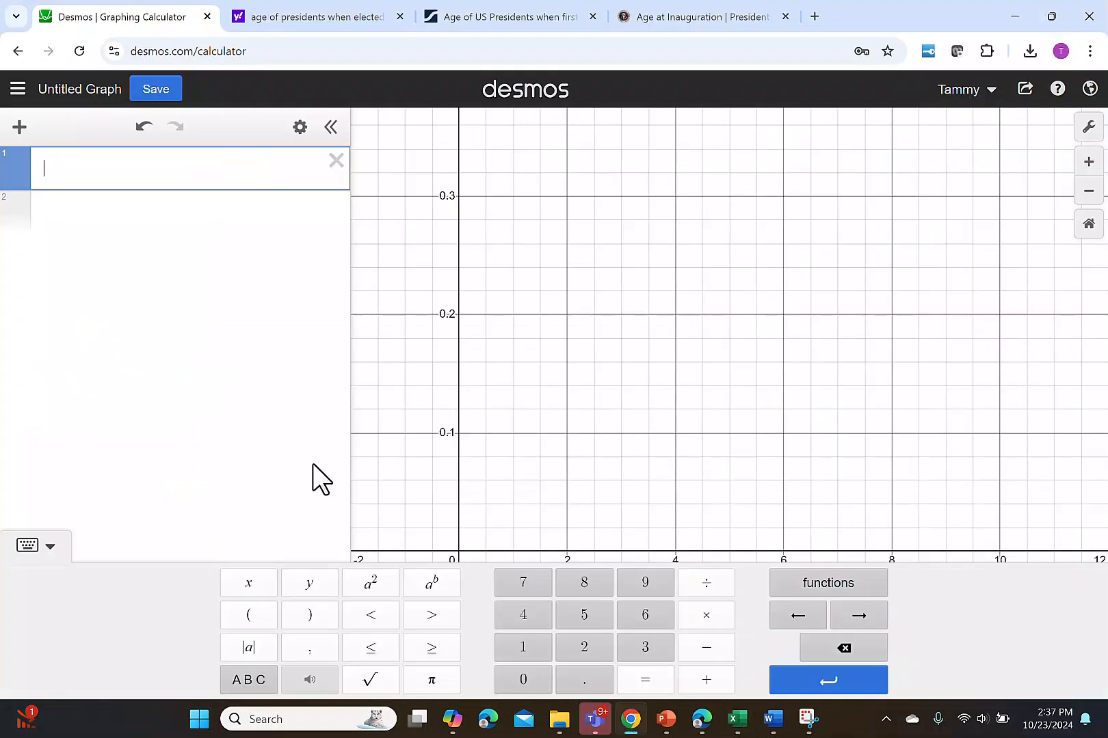
- Define list P on the first Desmos expression line with the copied presidents' ages
text(P =)
key(ctrl+v)
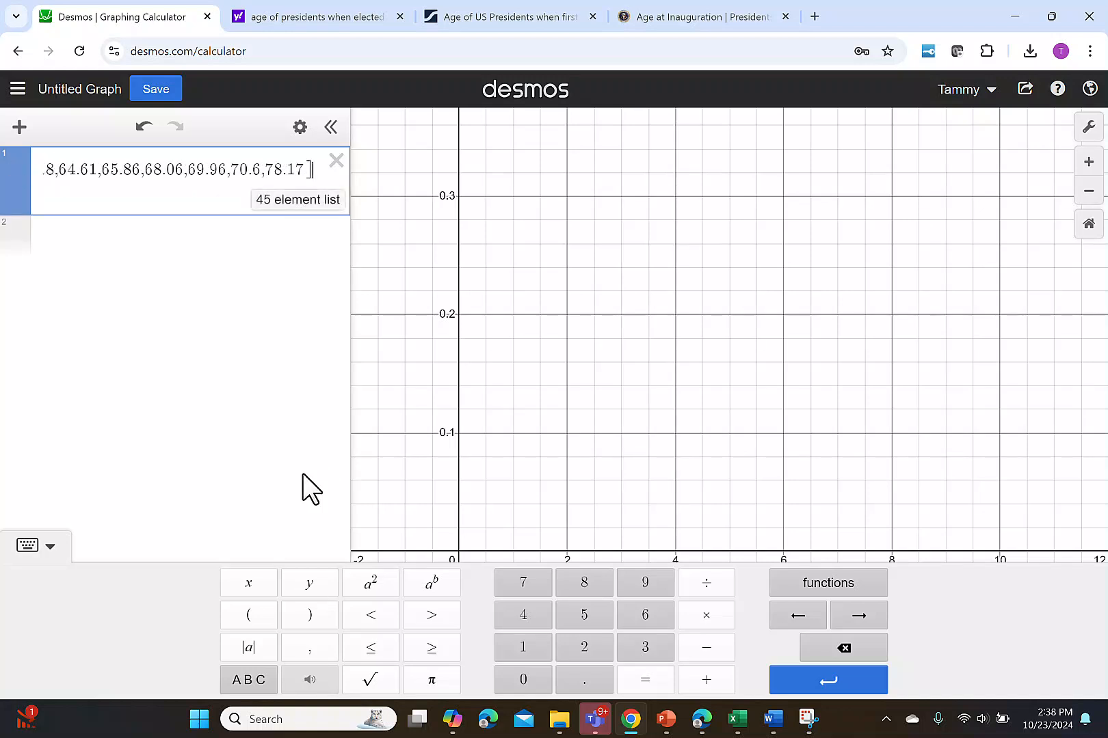
click(143, 276)
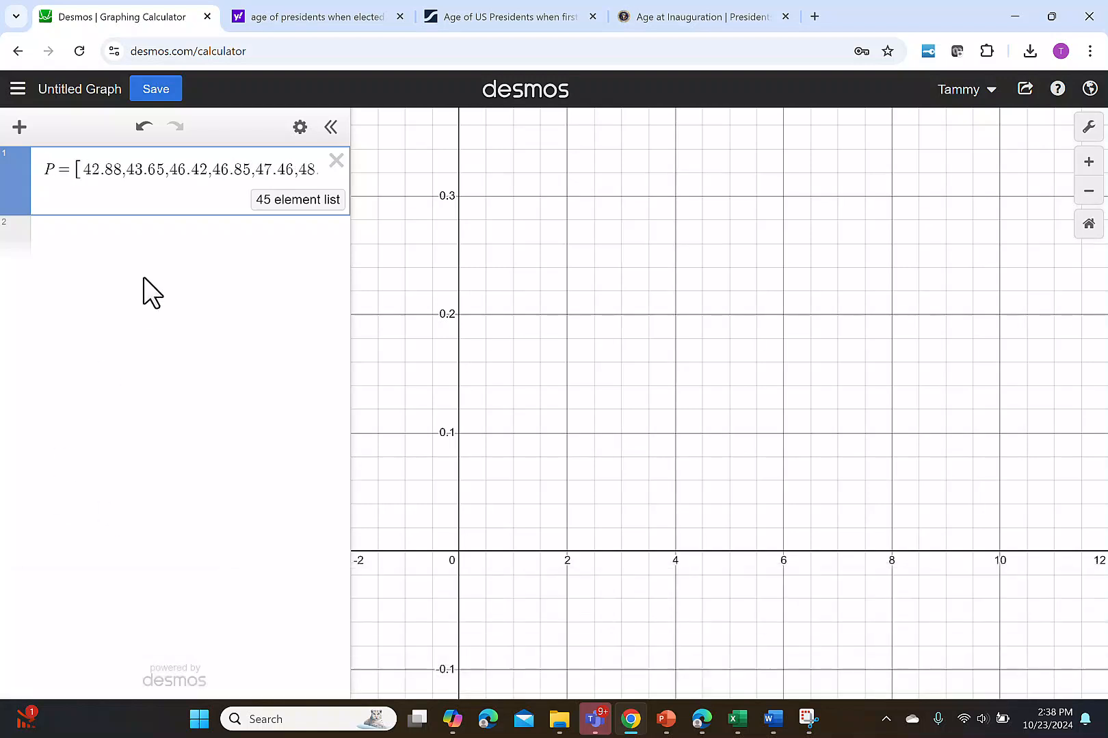
- Create a dot plot of list P on the second expression line and zoom the graph to fit it
click(156, 248)
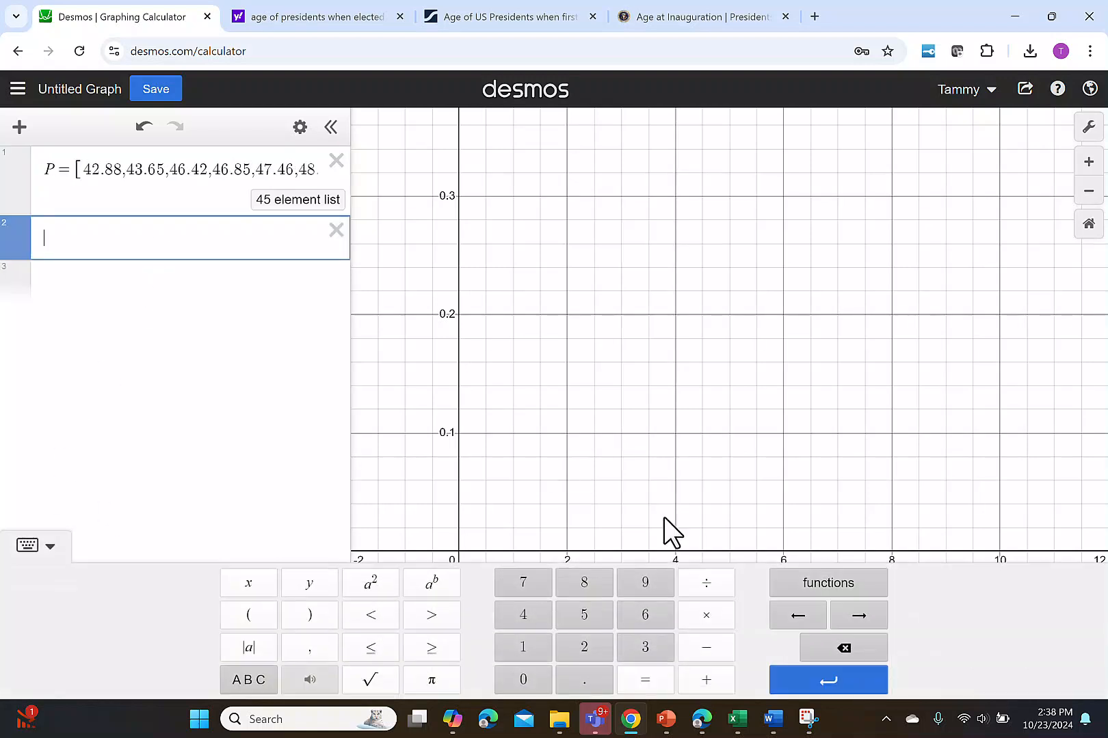
click(806, 588)
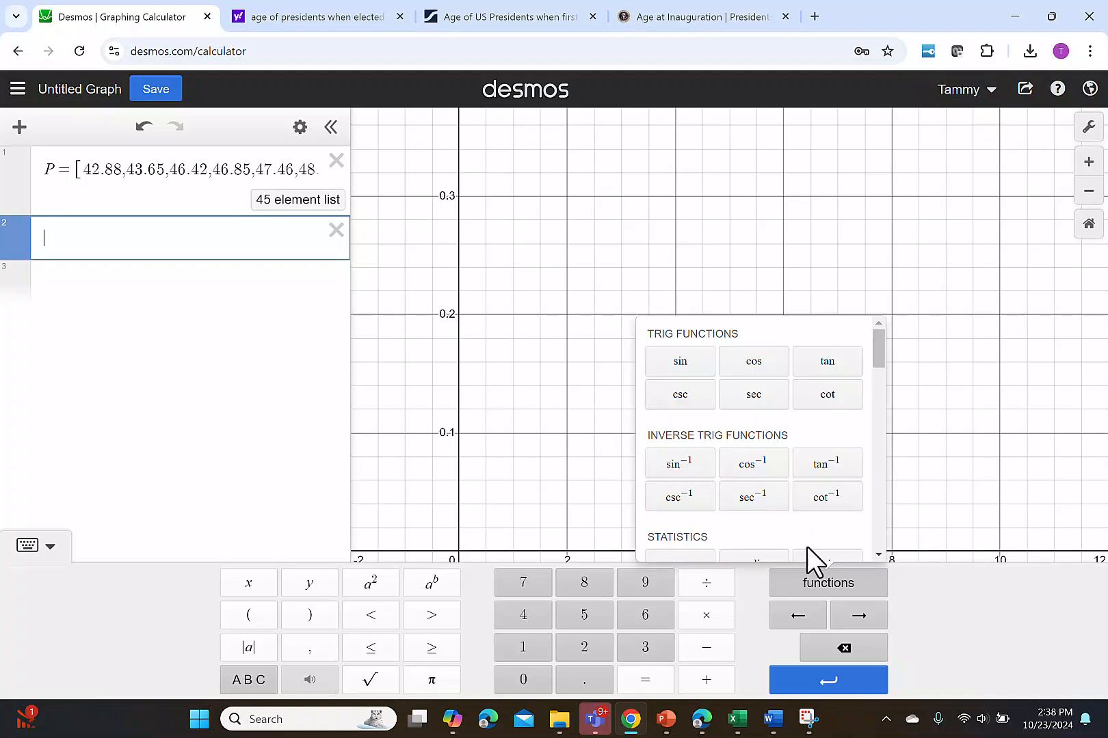
scroll(805, 483, down, 2)
scroll(802, 468, down, 5)
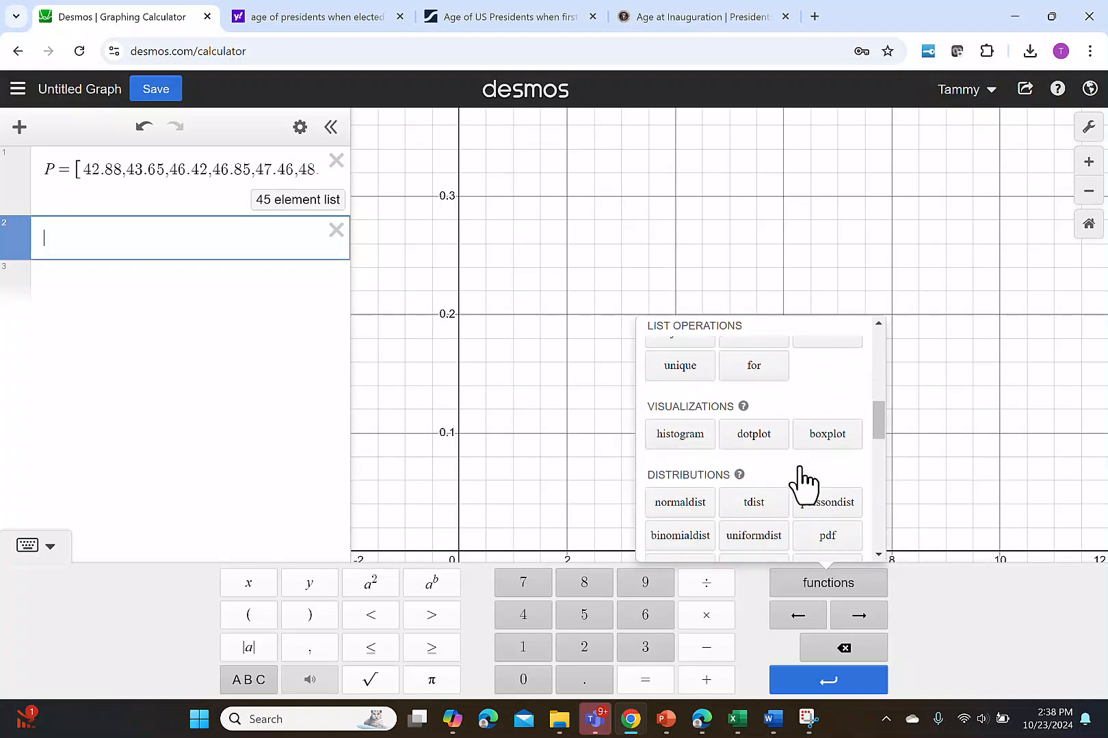
click(752, 417)
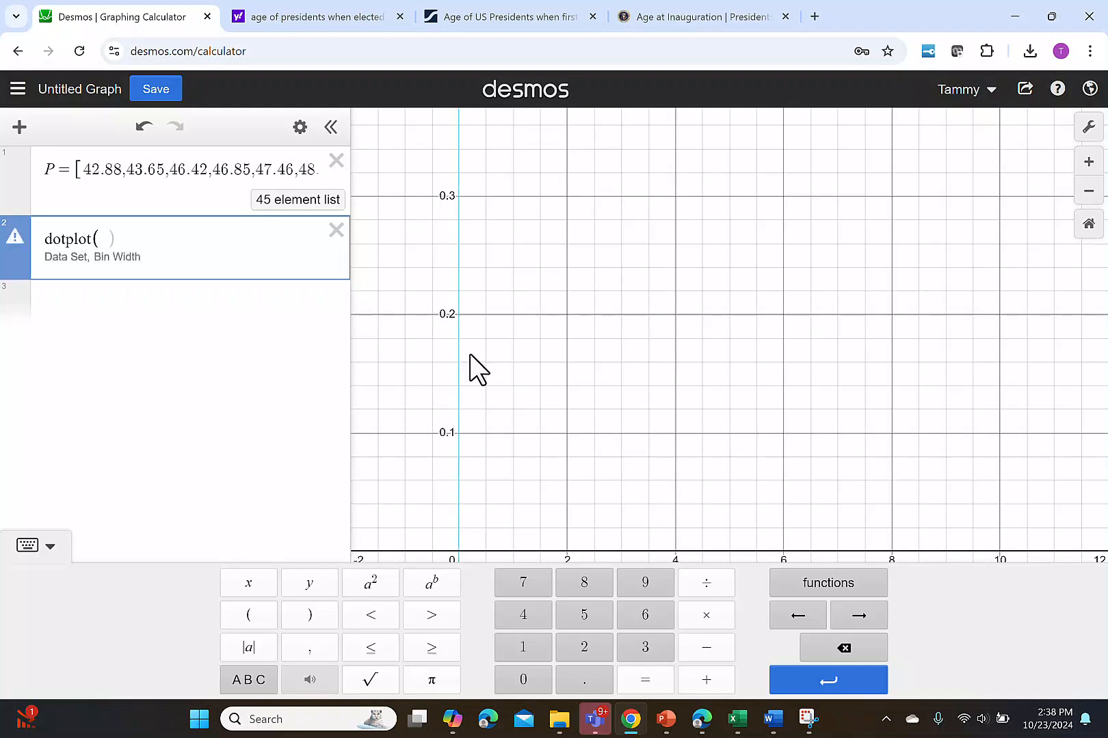
text(P)
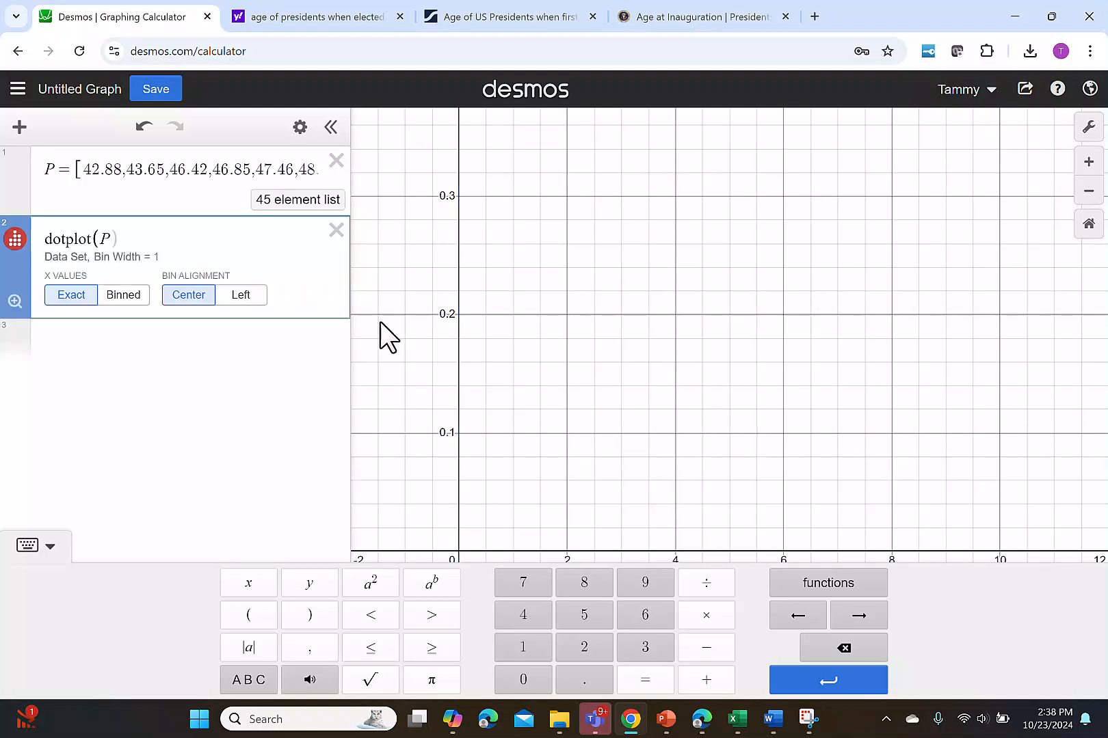
click(23, 307)
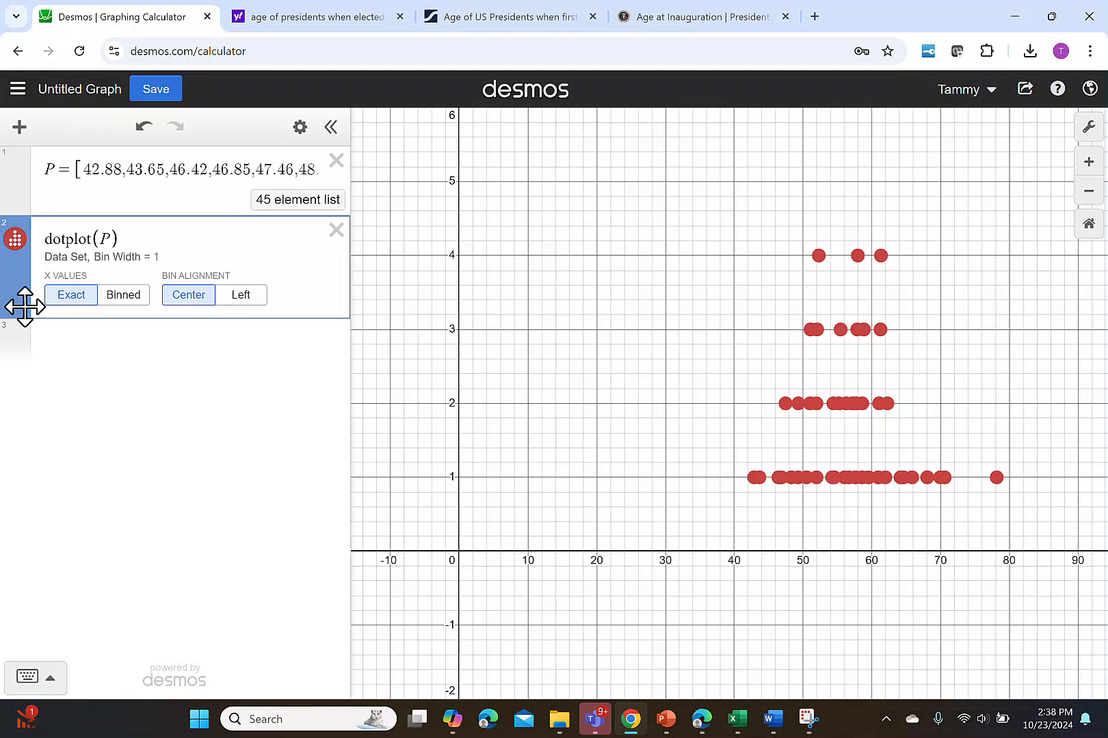
- Set the dot plot of P to Binned x values with a bin width of 5 and zoom to fit
click(123, 296)
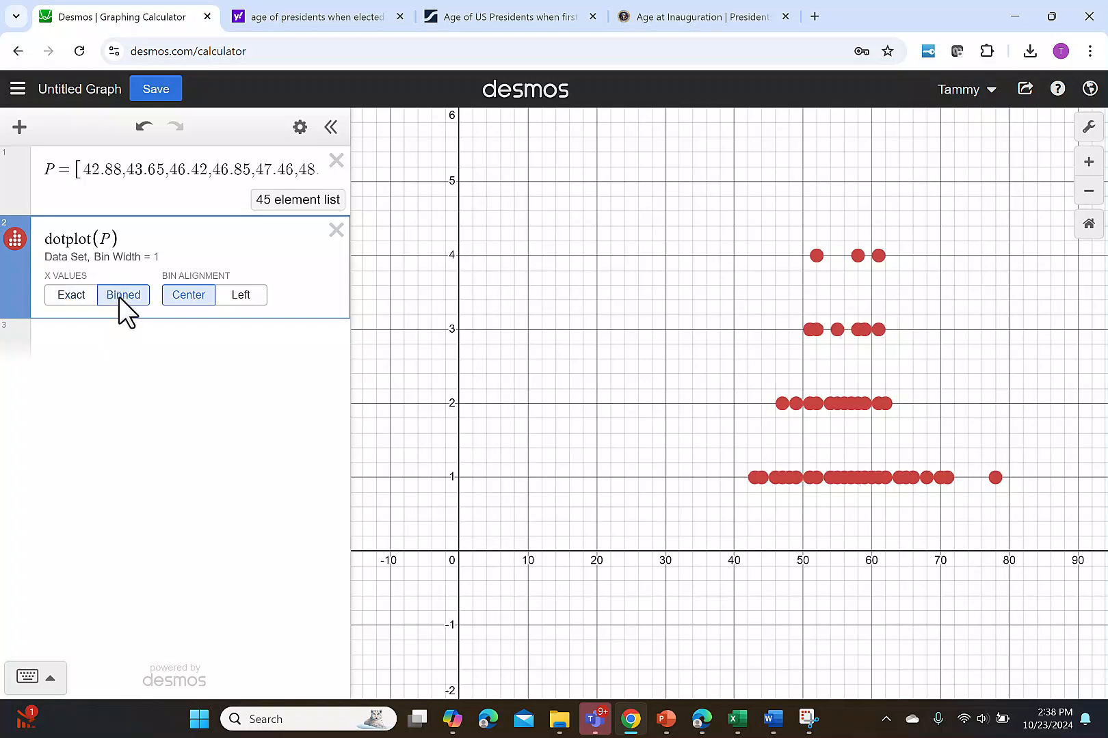
click(111, 239)
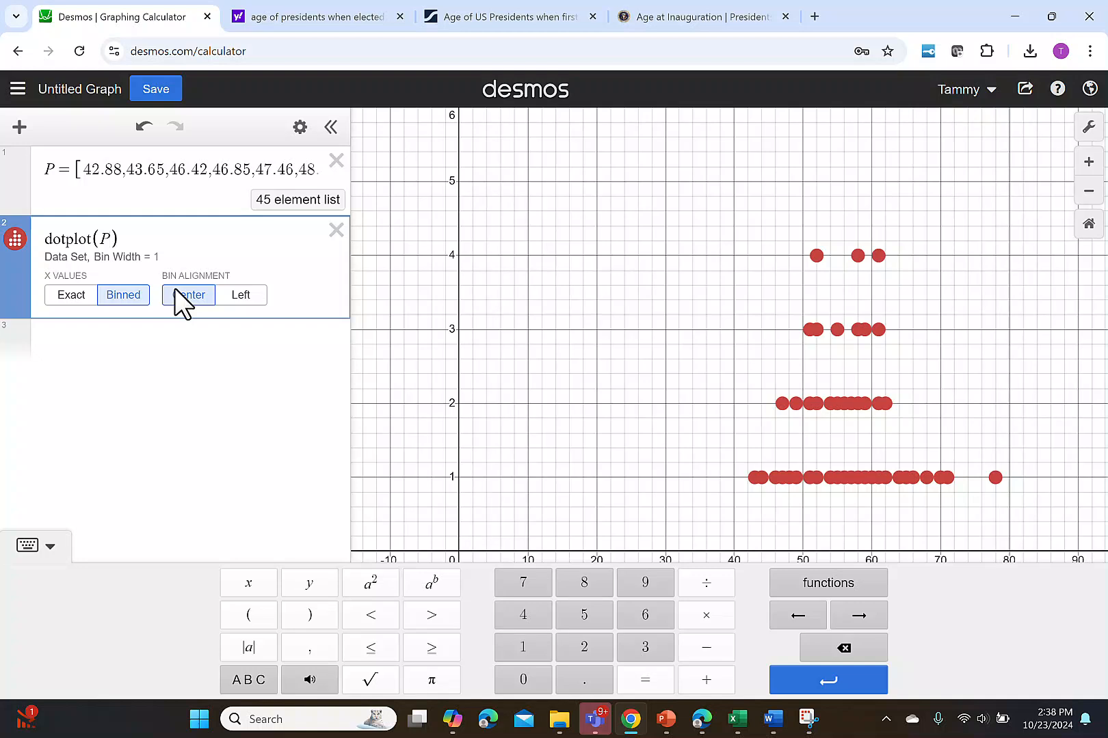
text(,)
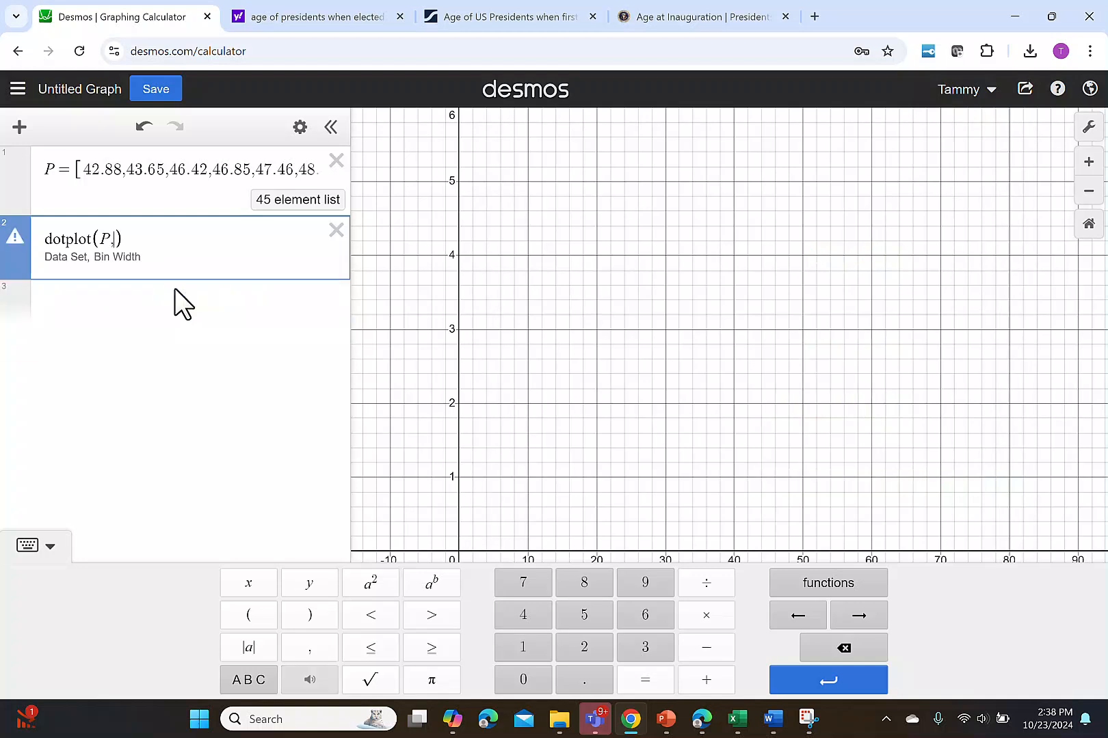
text(5)
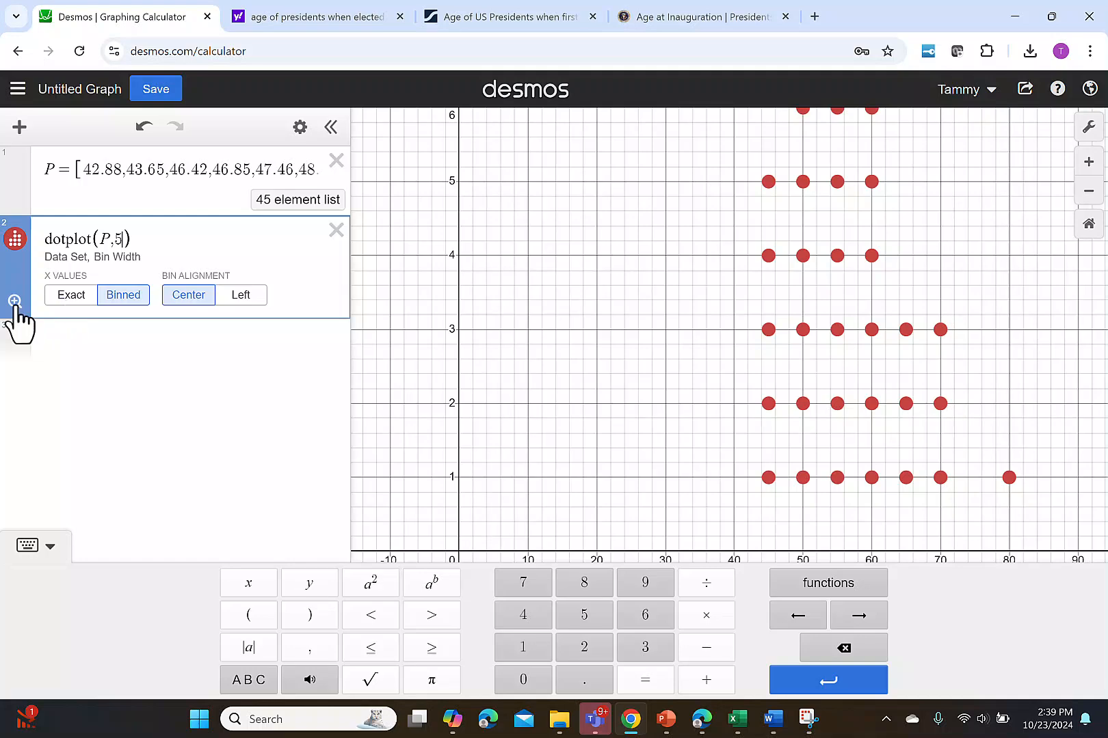
click(15, 302)
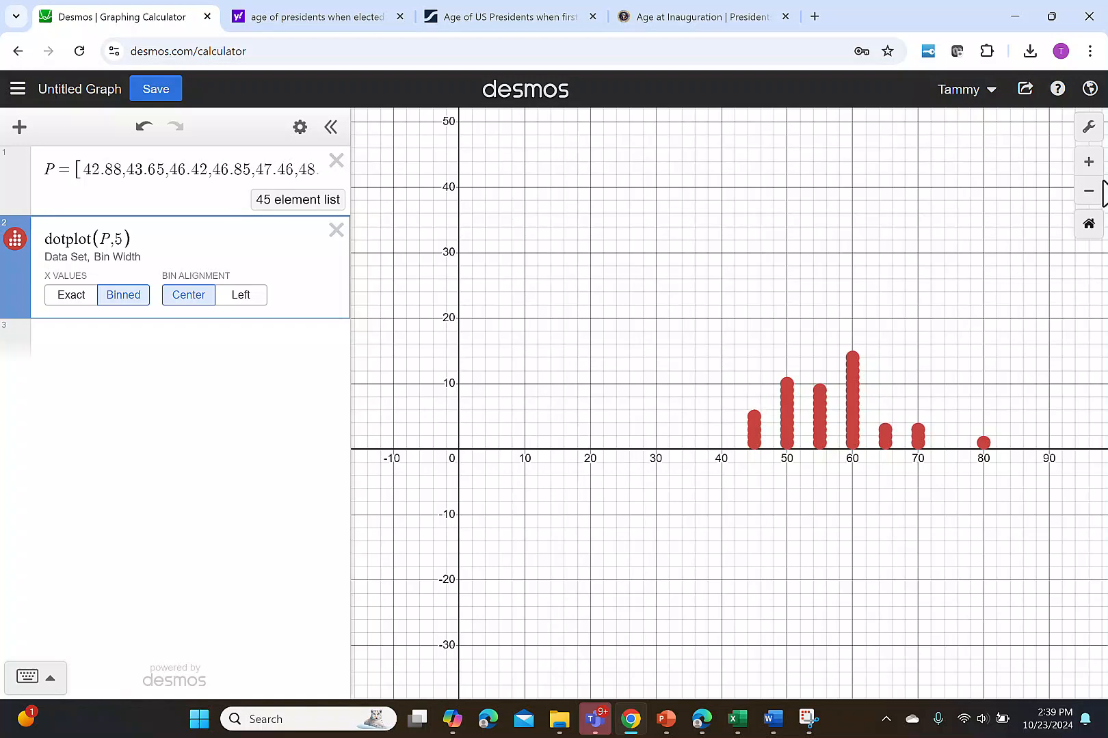
- Set the x-axis and y-axis steps to 5, turn off minor gridlines, and zoom in on the dot plot
click(1088, 129)
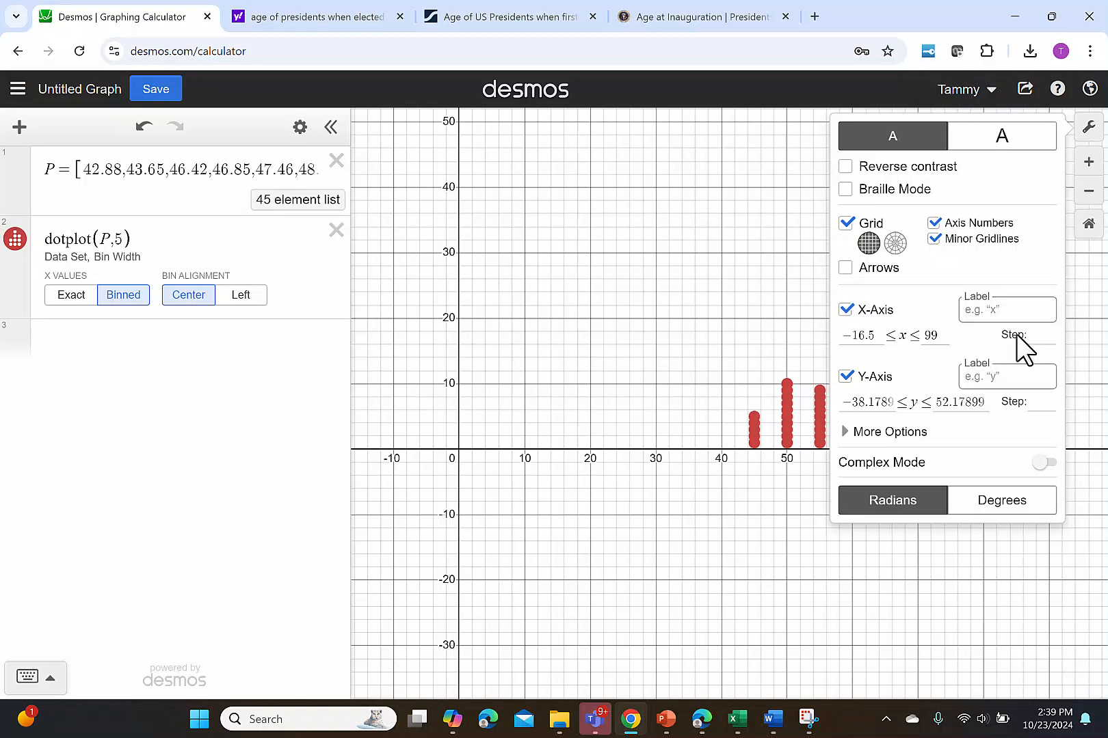
click(1035, 334)
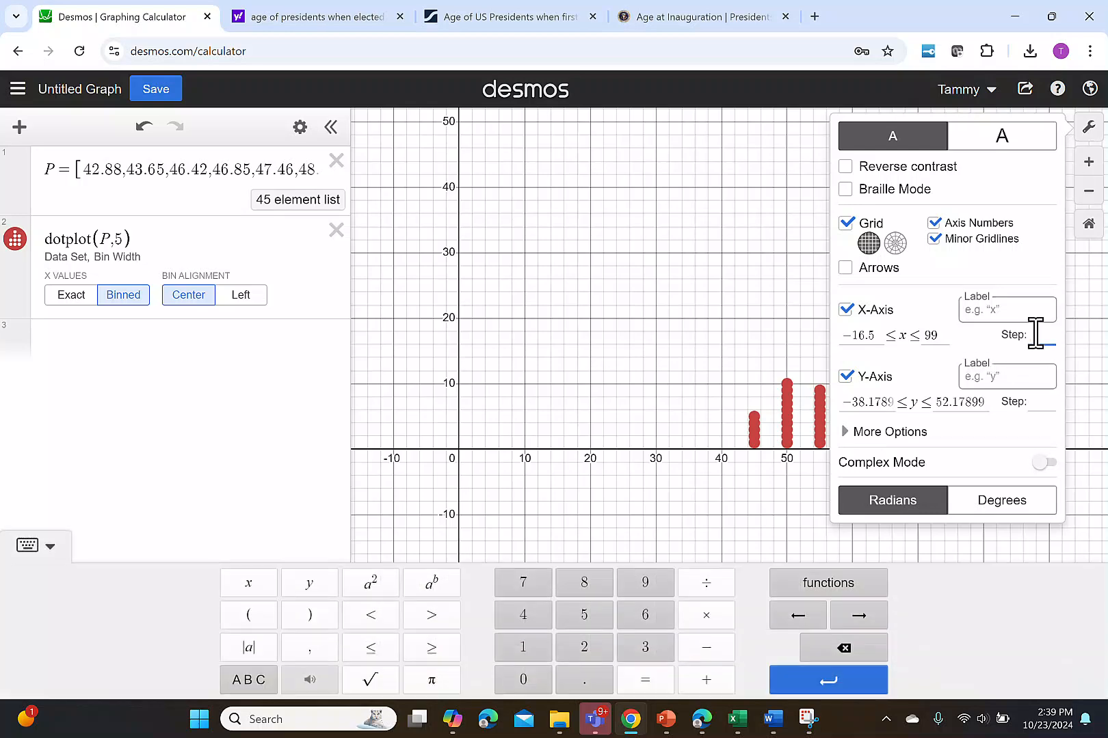
text(5)
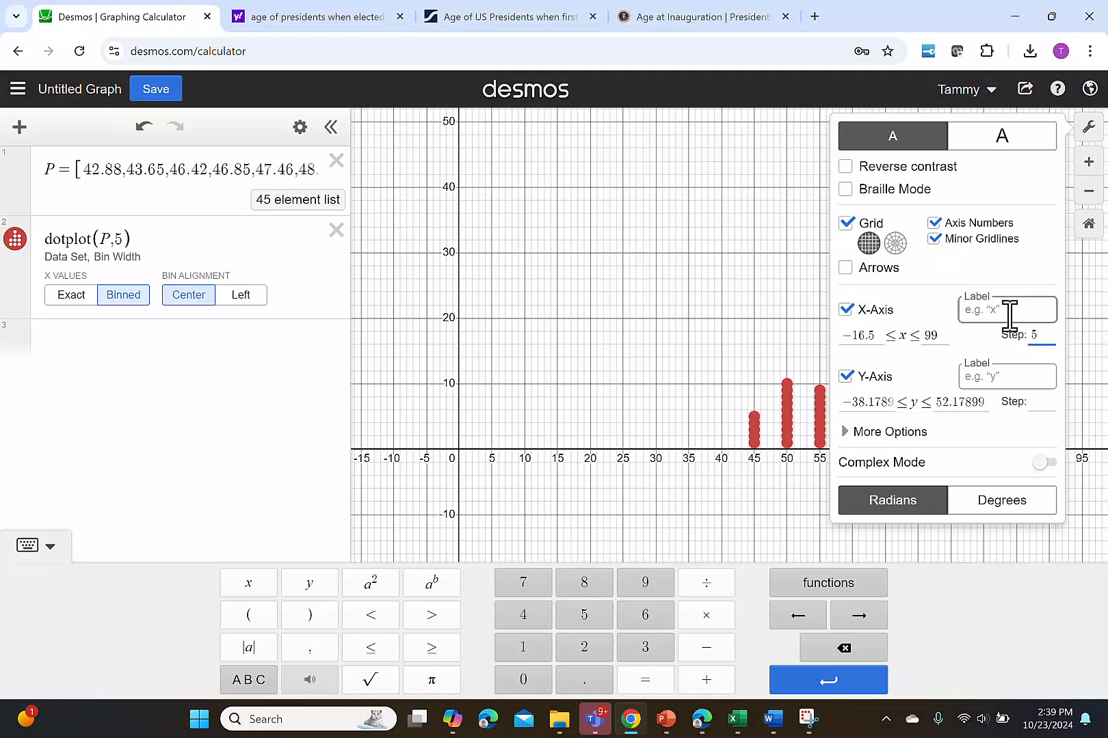
click(934, 239)
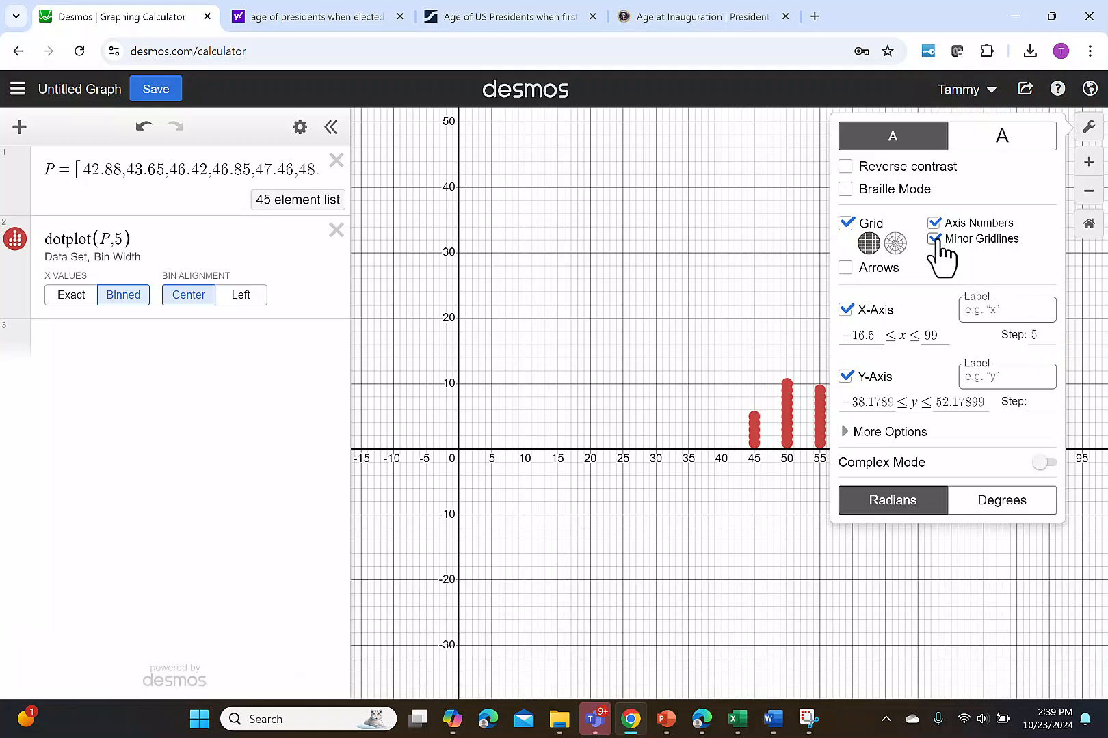
scroll(797, 383, up, 3)
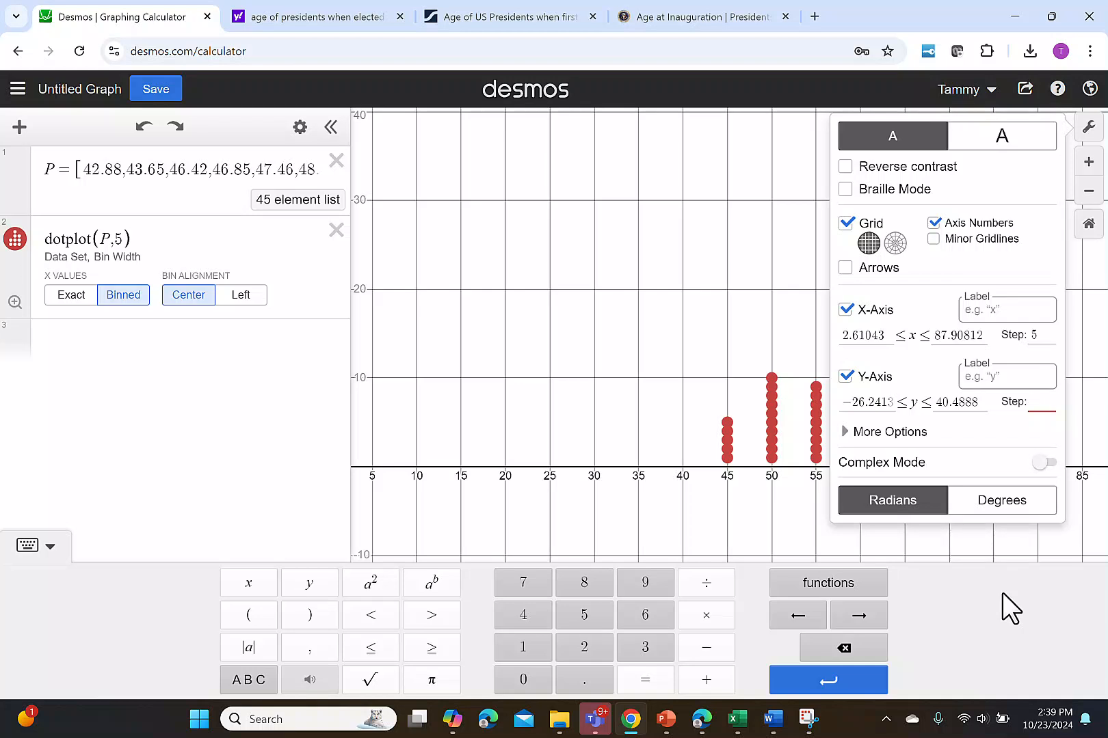
text(5)
click(15, 302)
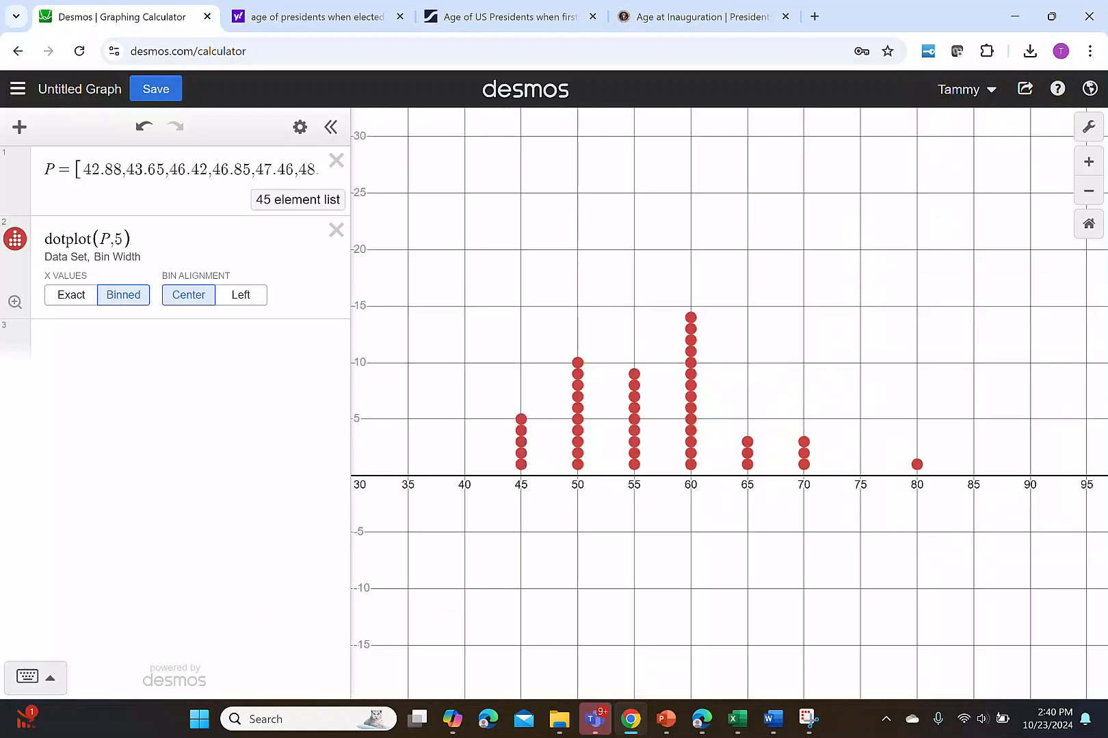
- Create a histogram of list P with a bin width of 5 on the third expression line
click(123, 340)
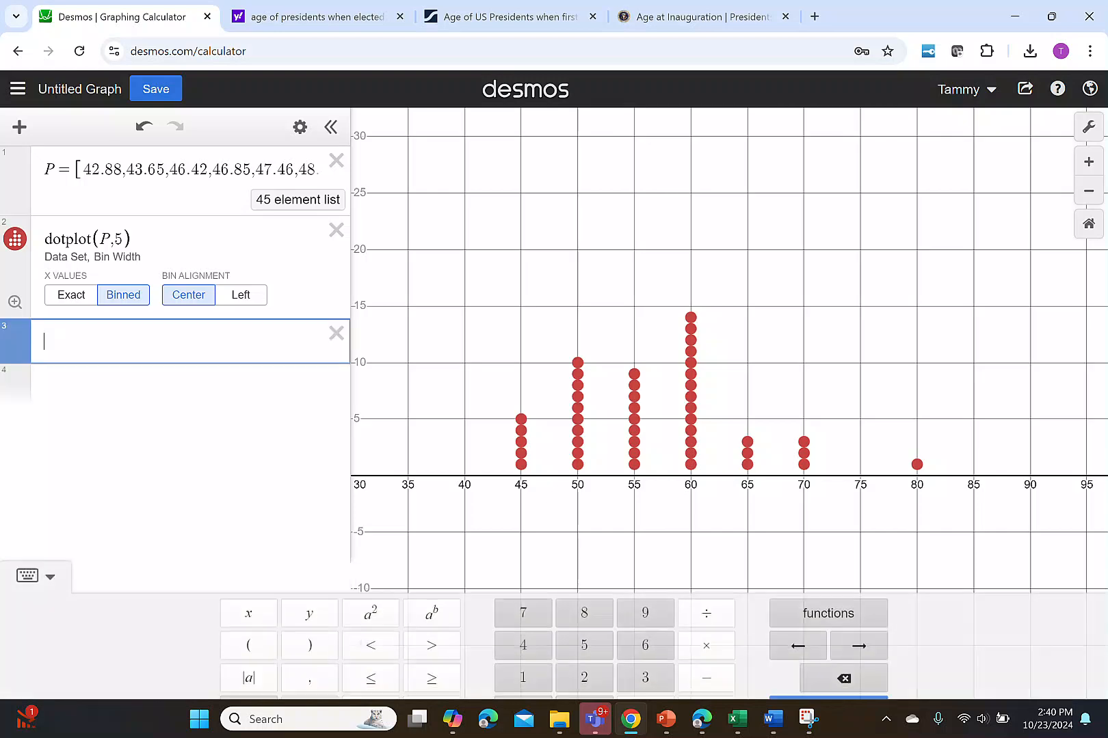
text(h)
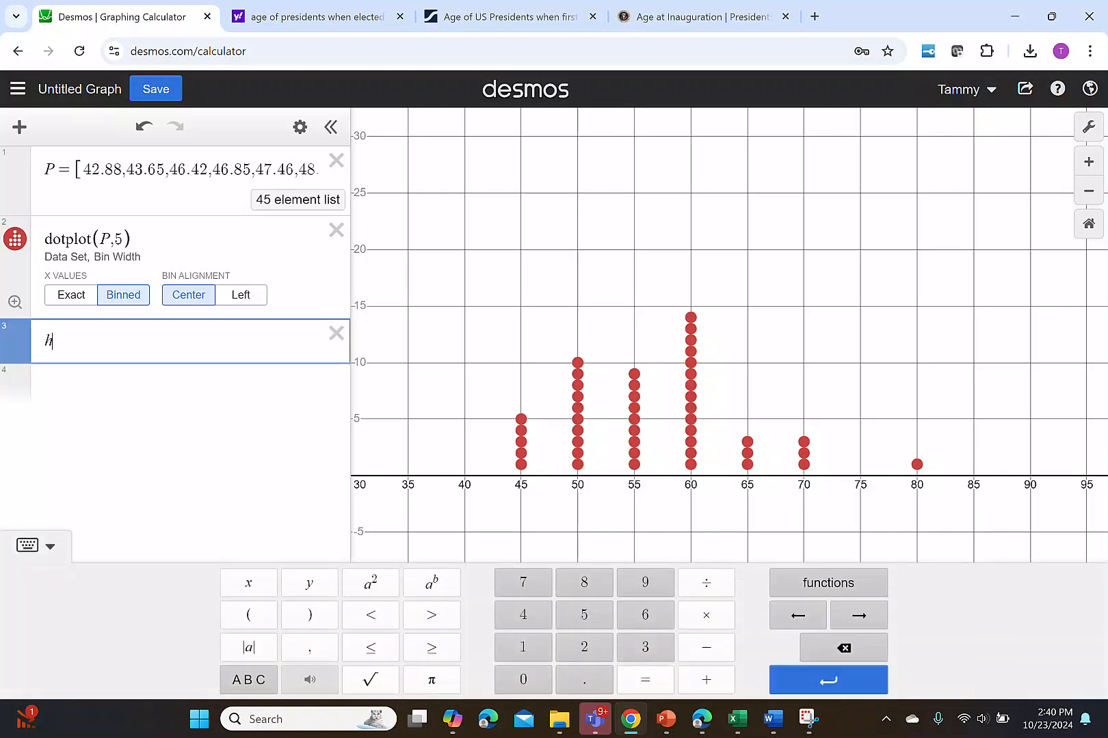
text(istogram()
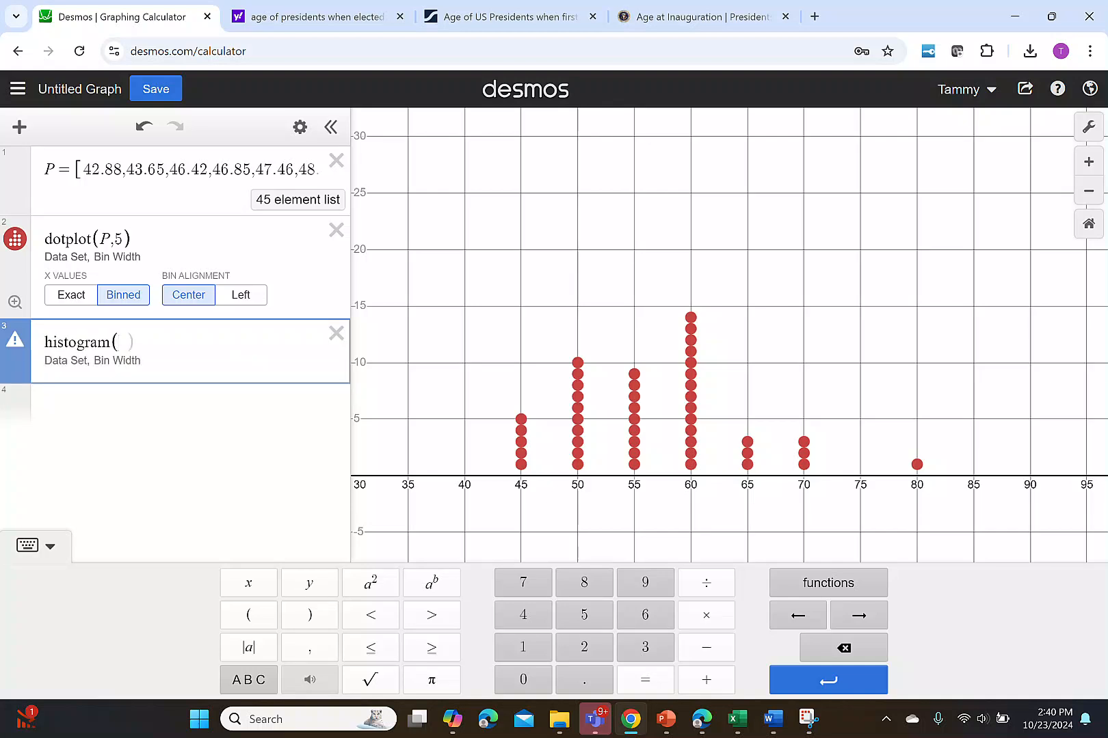
text(P))
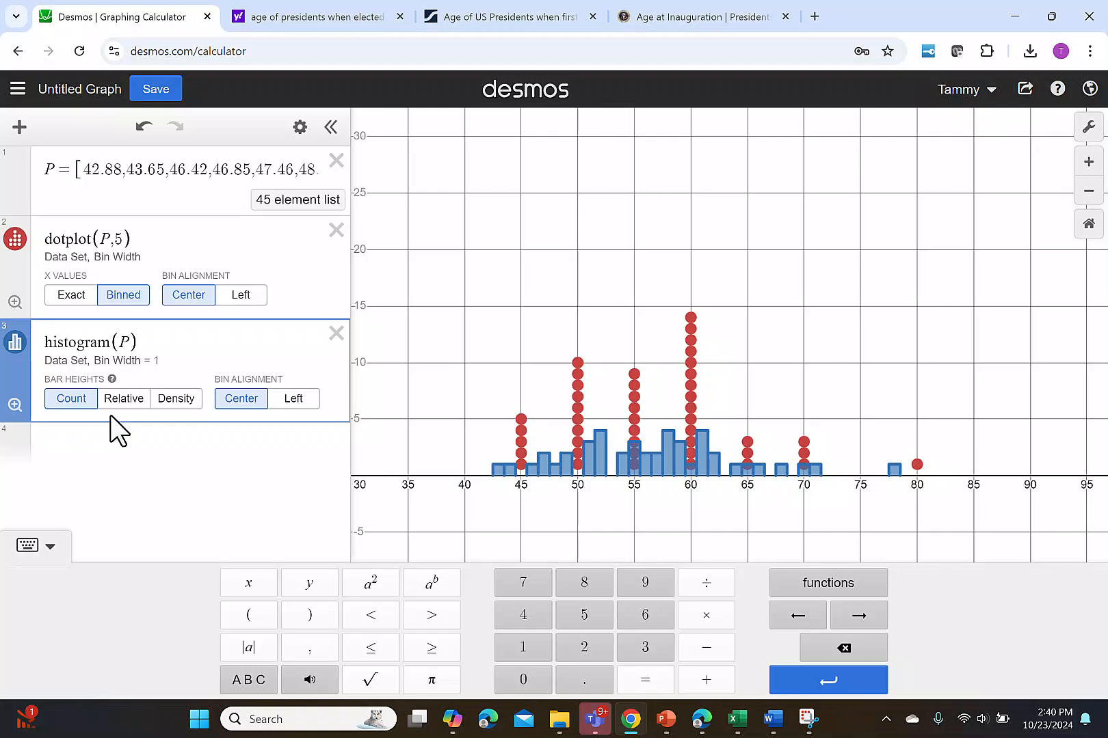
key(Left)
text(,)
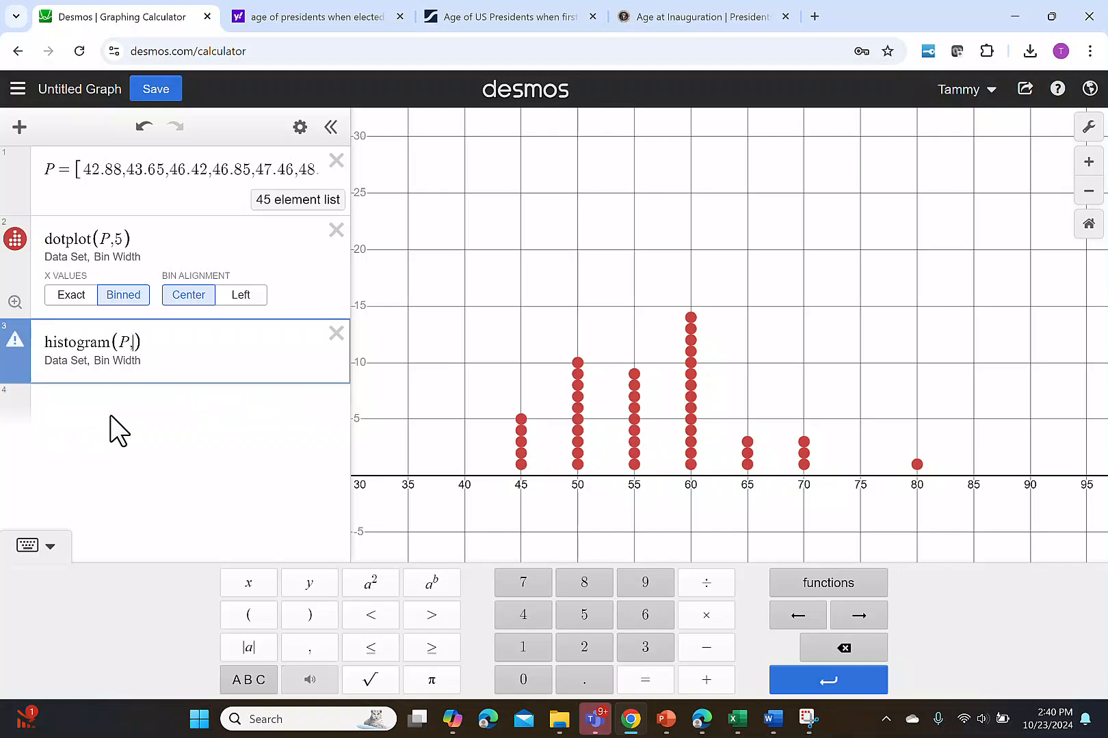
text(5)
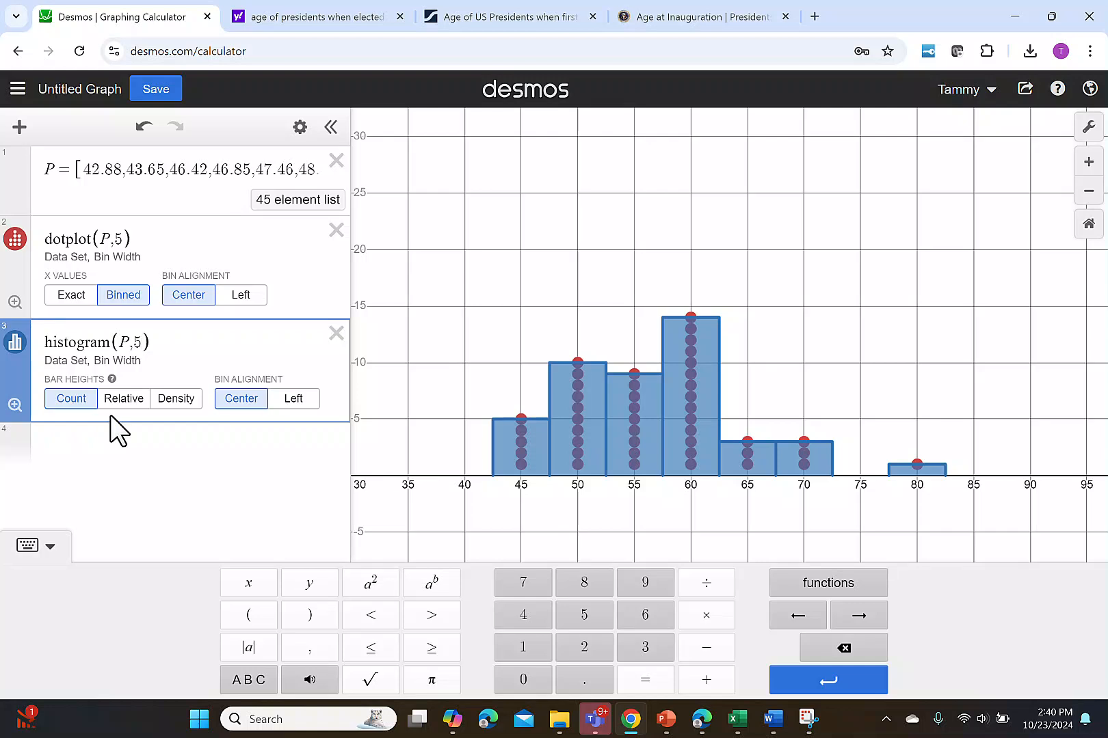
- Hide the dot plot of P and set the histogram's bin alignment to Left
click(15, 238)
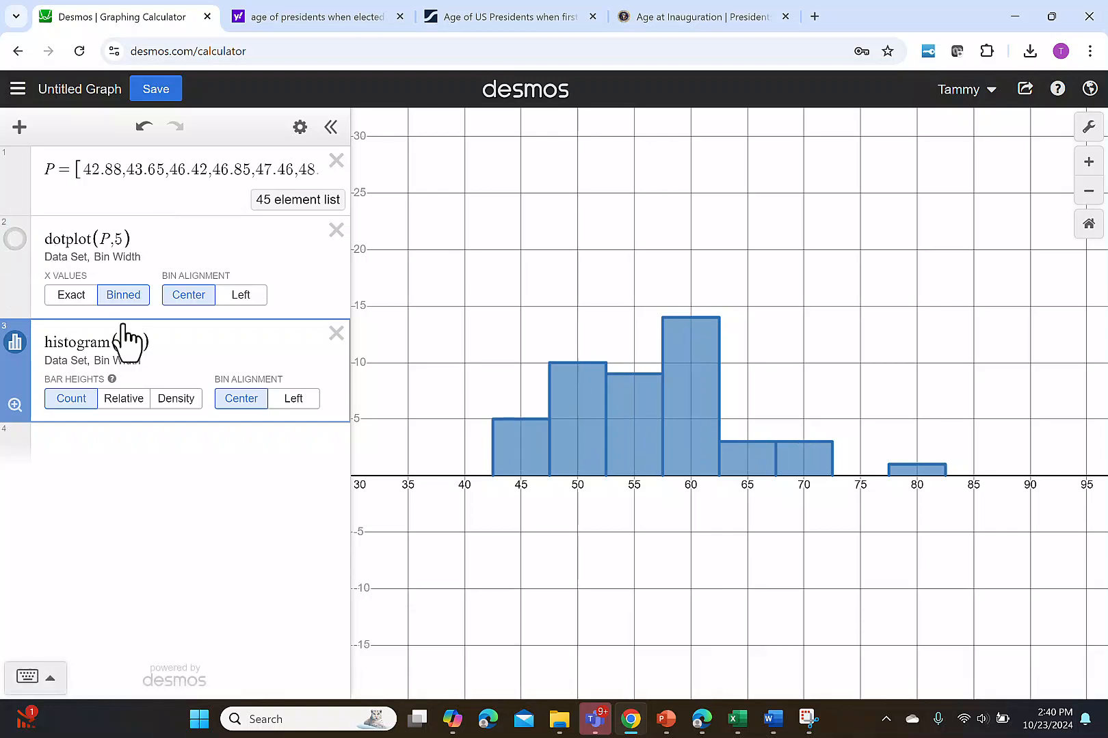
click(293, 399)
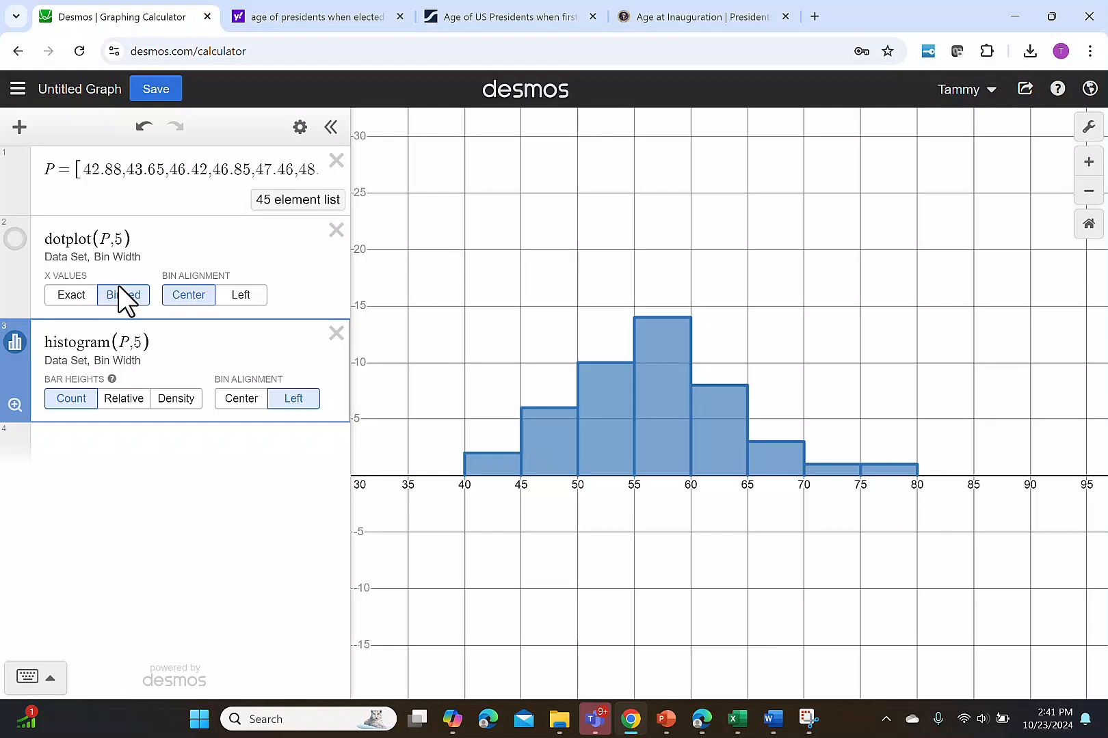
- Remove the bin width from the histogram of P and zoom the graph to fit it
click(145, 342)
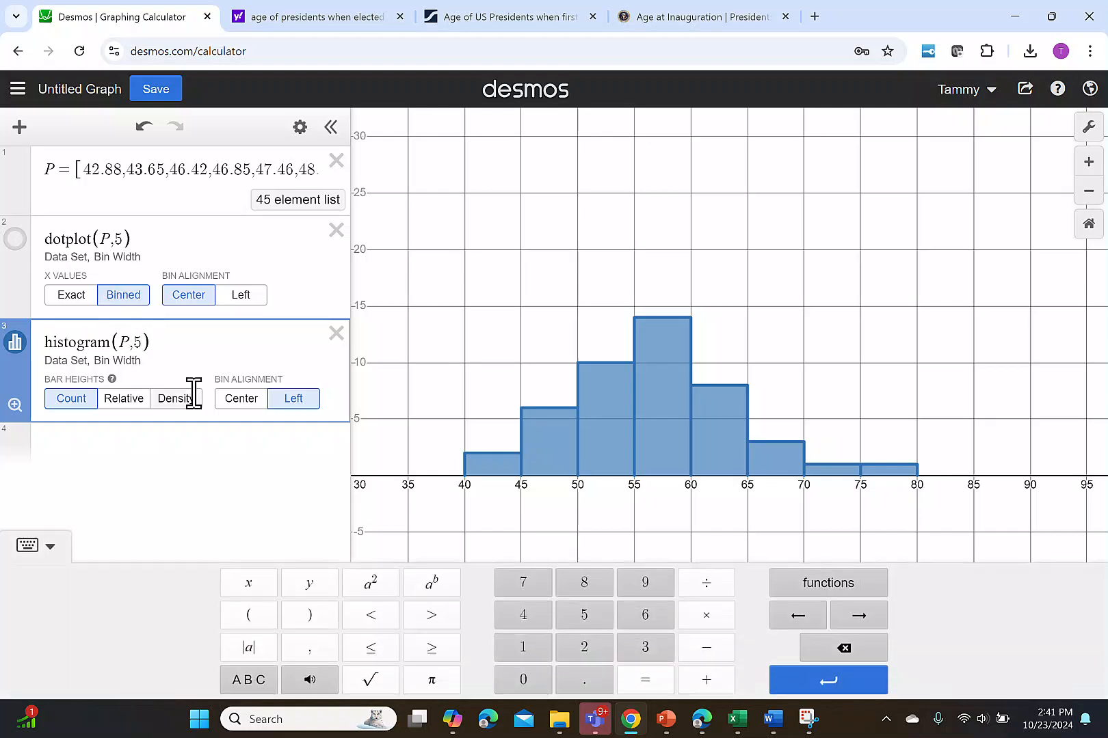
key(BackSpace)
key(BackSpace)
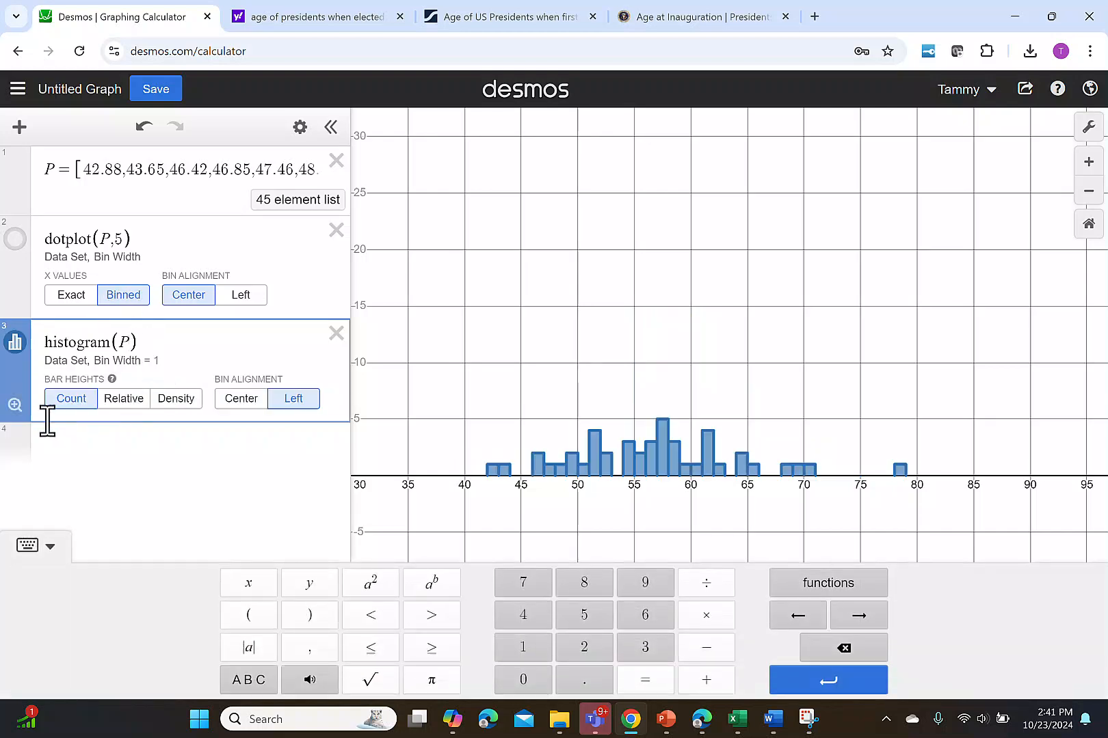
click(15, 407)
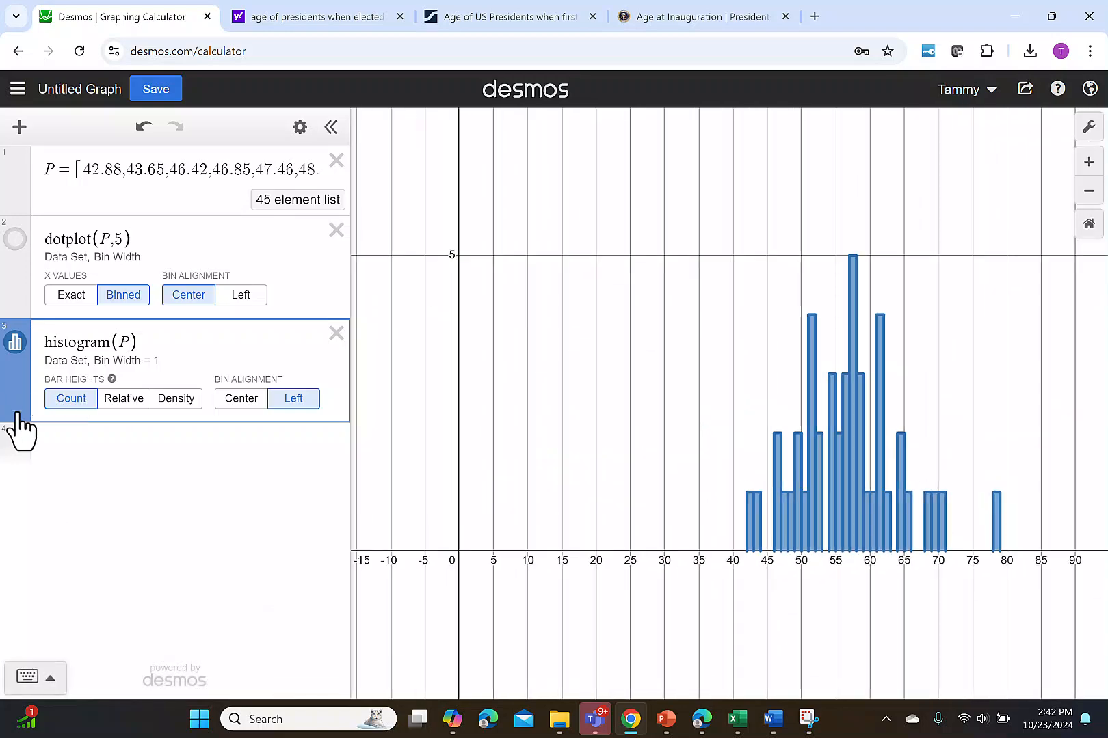
- Set the bin width of the histogram of P to 5 and fit the graph view to it
click(127, 342)
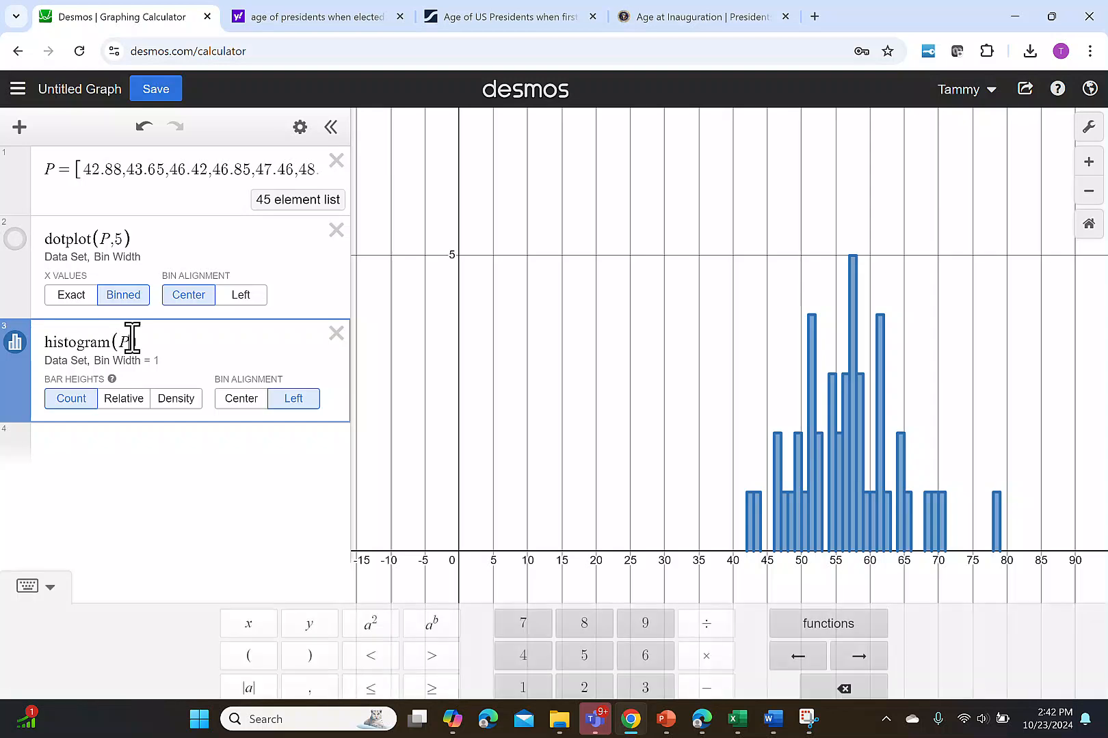
text(,5)
click(151, 506)
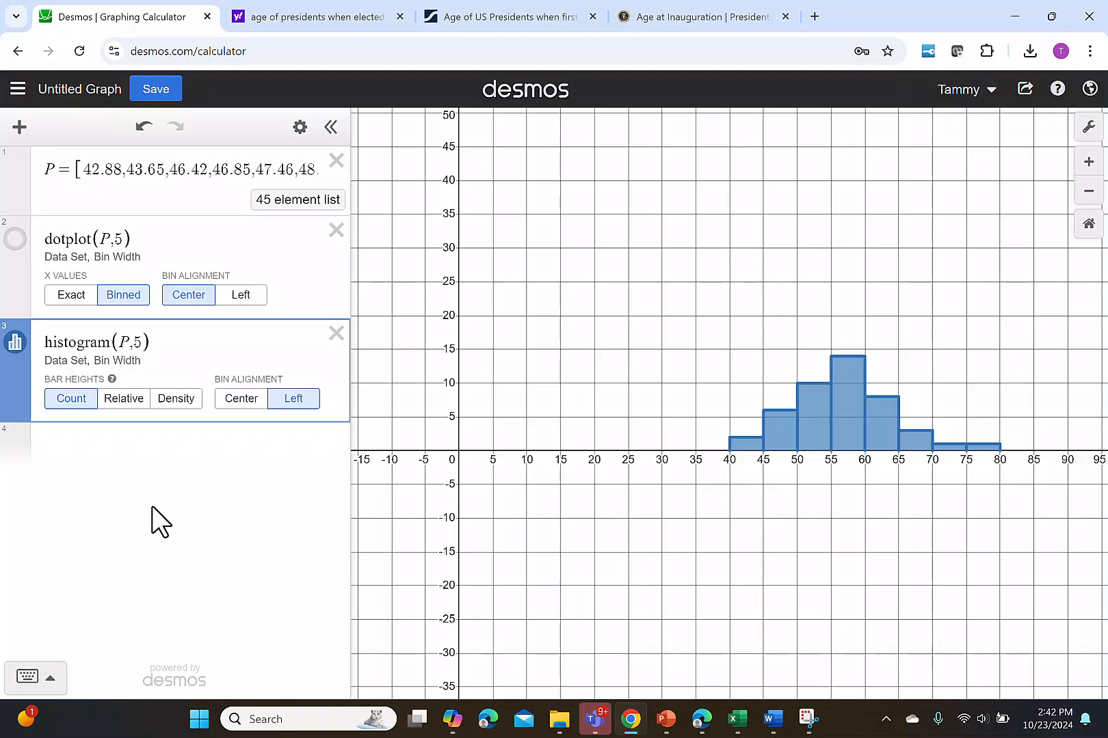
- Change the histogram's bar heights to Relative and zoom the graph to fit
click(129, 403)
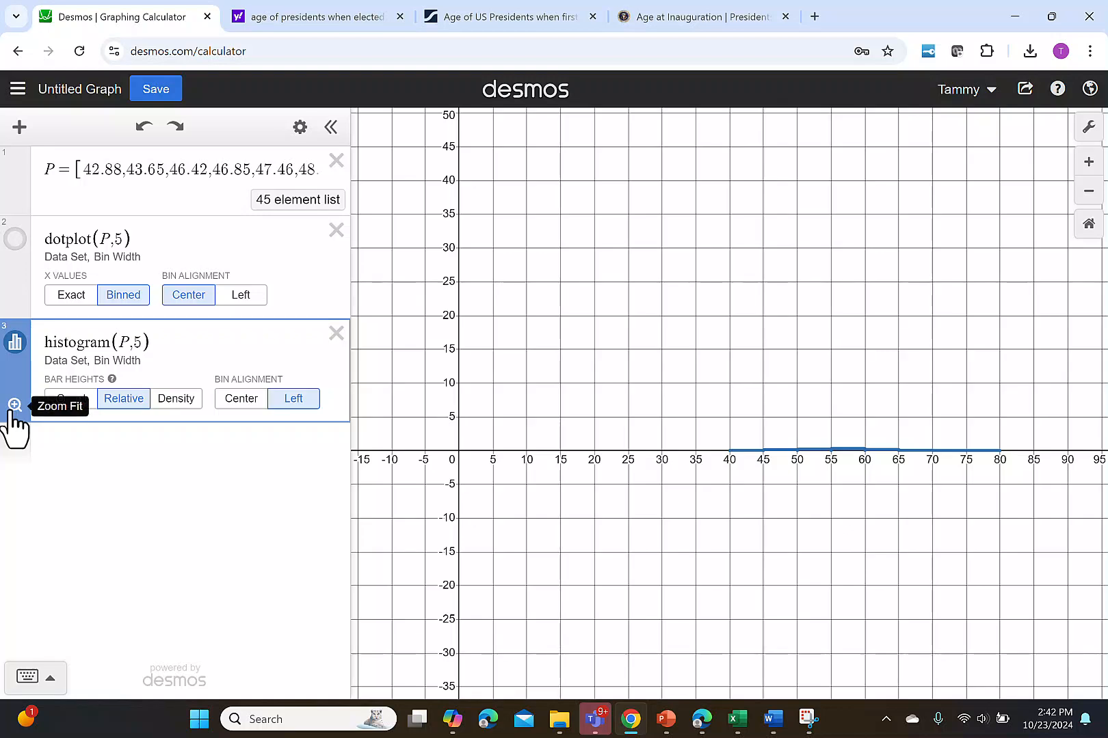
click(10, 409)
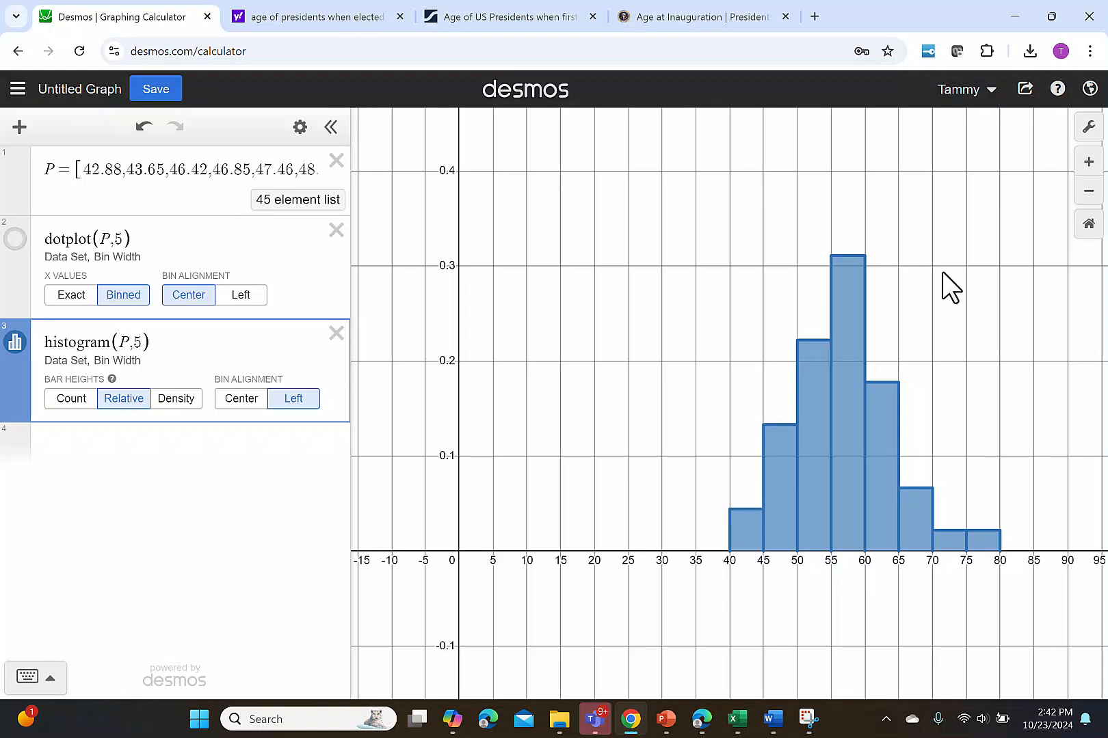
- Open the graph's image export and return to the options for sharing the graph
click(1028, 98)
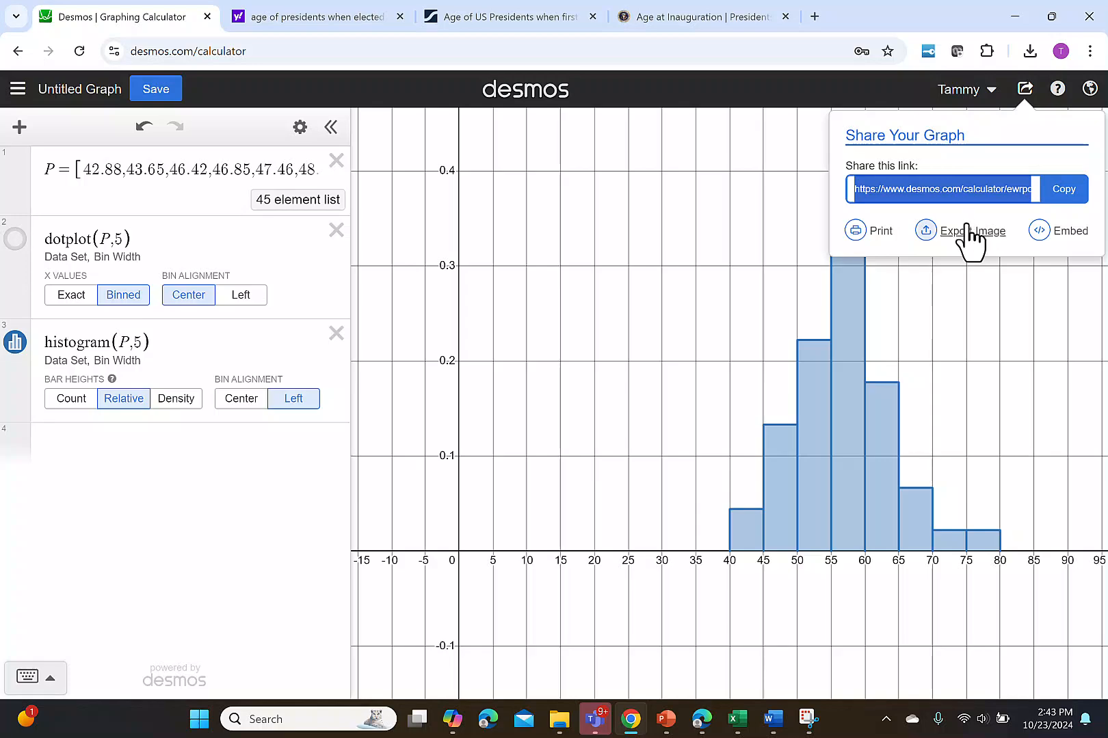
click(966, 228)
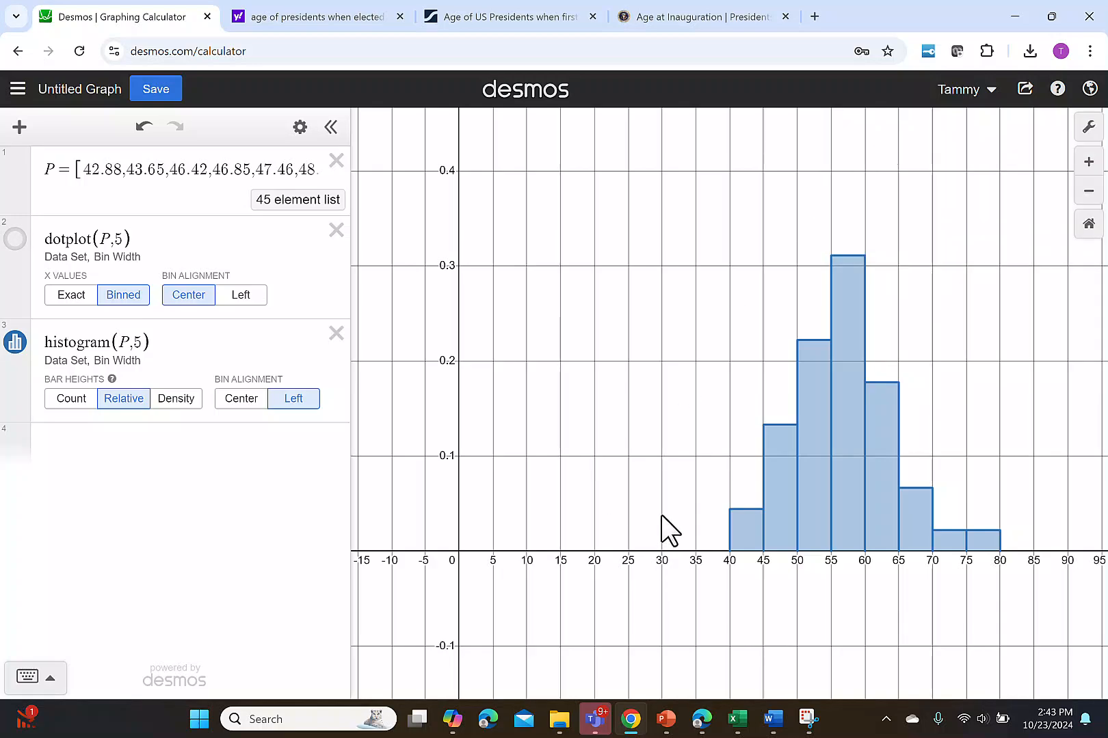
click(1024, 89)
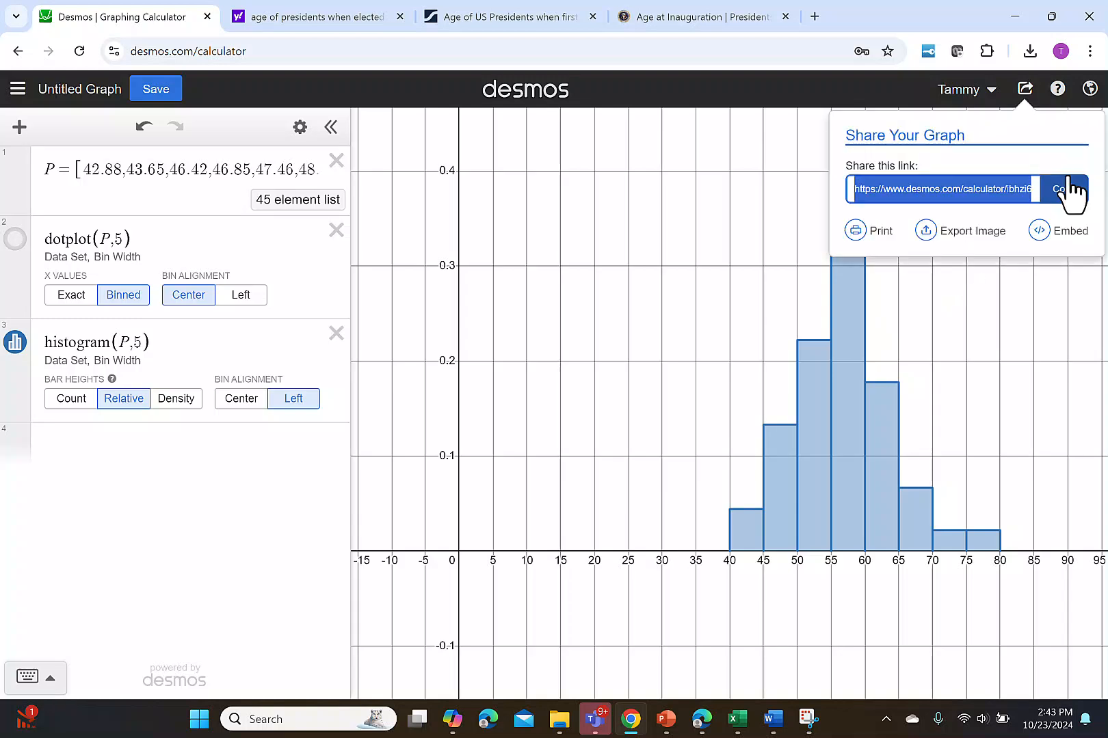